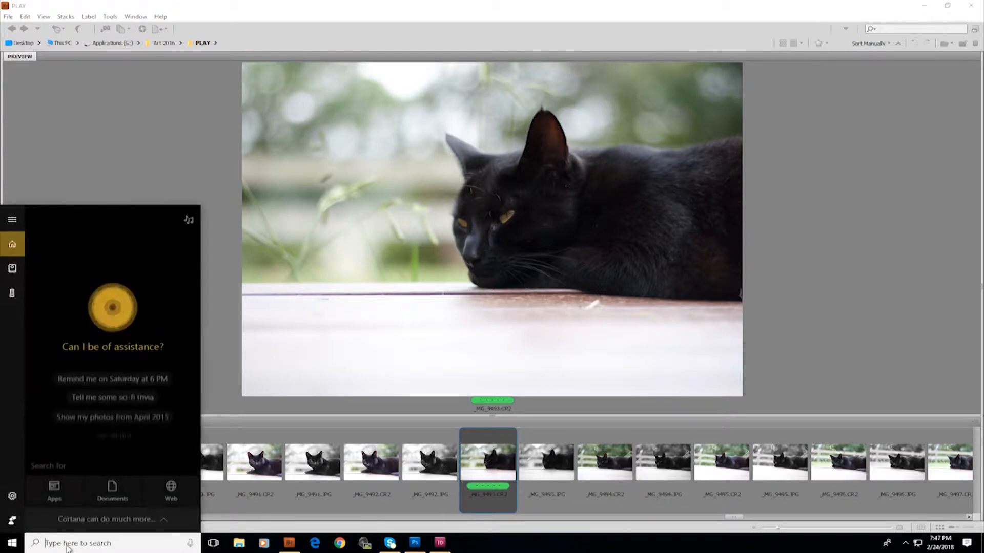
# Launch Adobe Bridge CS5 from the Windows search
pyautogui.write('adobe brid')
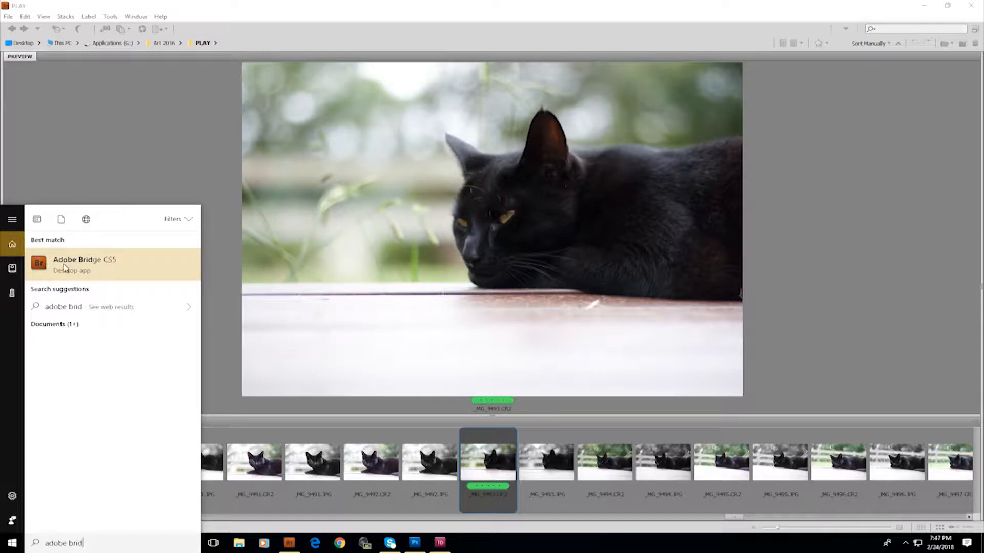
pyautogui.click(64, 266)
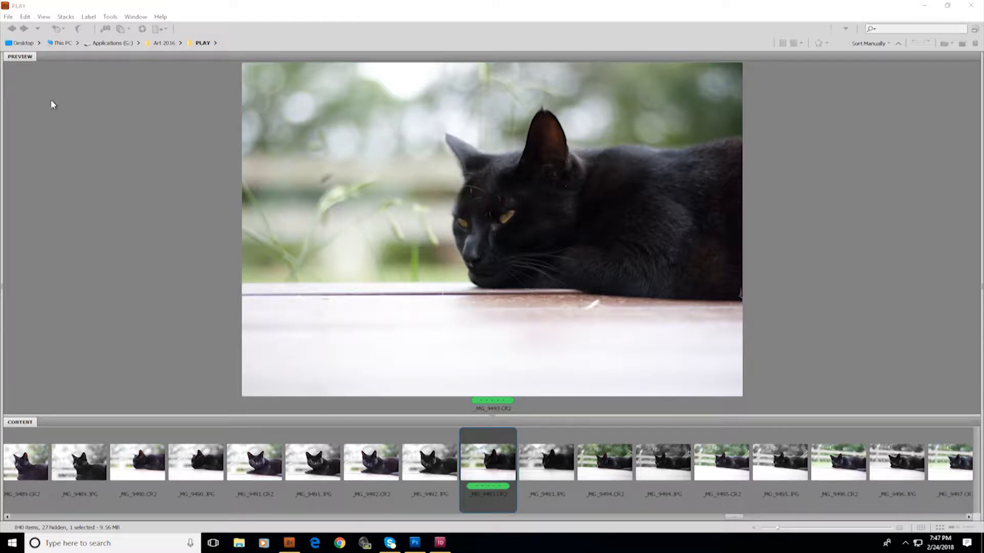
pyautogui.click(21, 44)
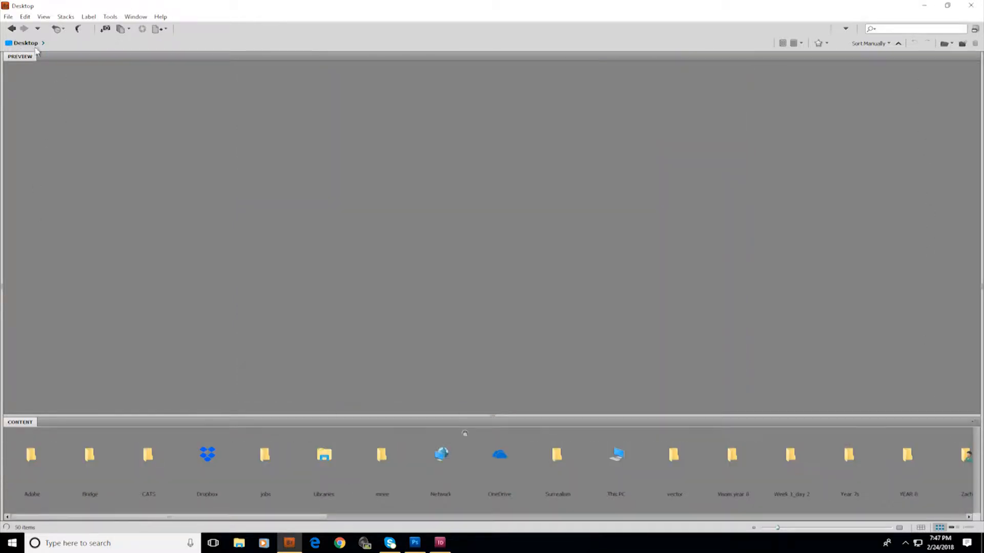
pyautogui.click(621, 466)
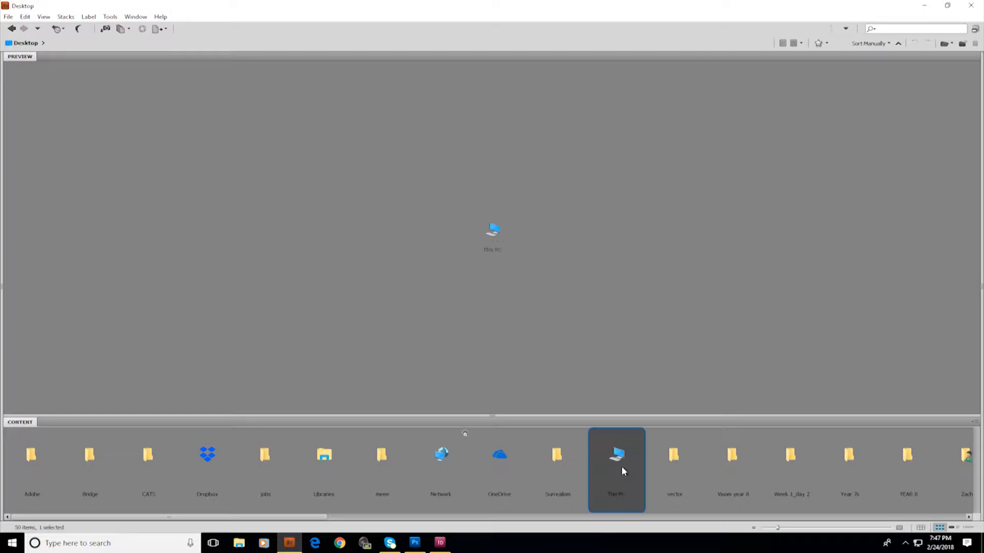
pyautogui.click(12, 29)
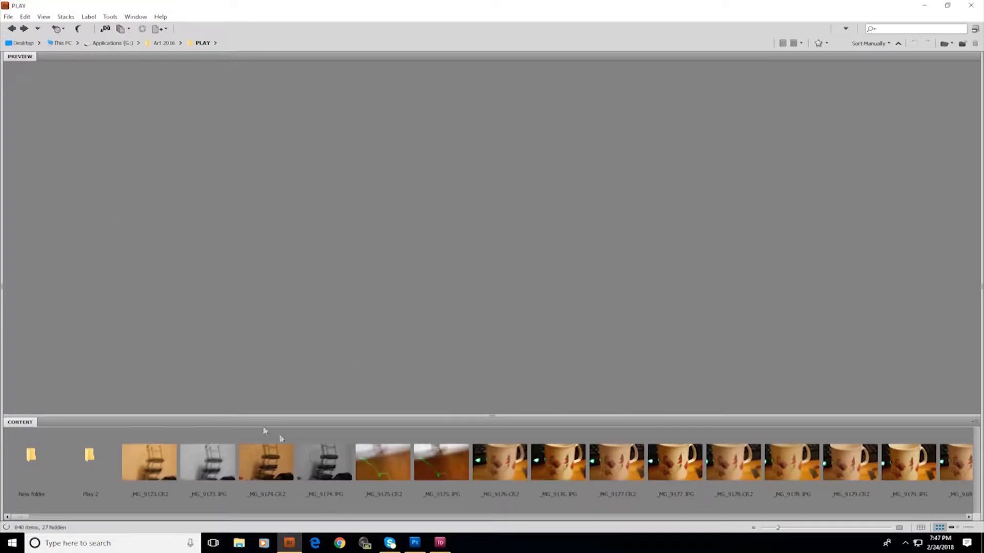
# Select the photo _MG_9493.CR2 in the PLAY folder and open it in Camera Raw
pyautogui.moveTo(20, 517); pyautogui.dragTo(736, 484)
pyautogui.click(439, 454)
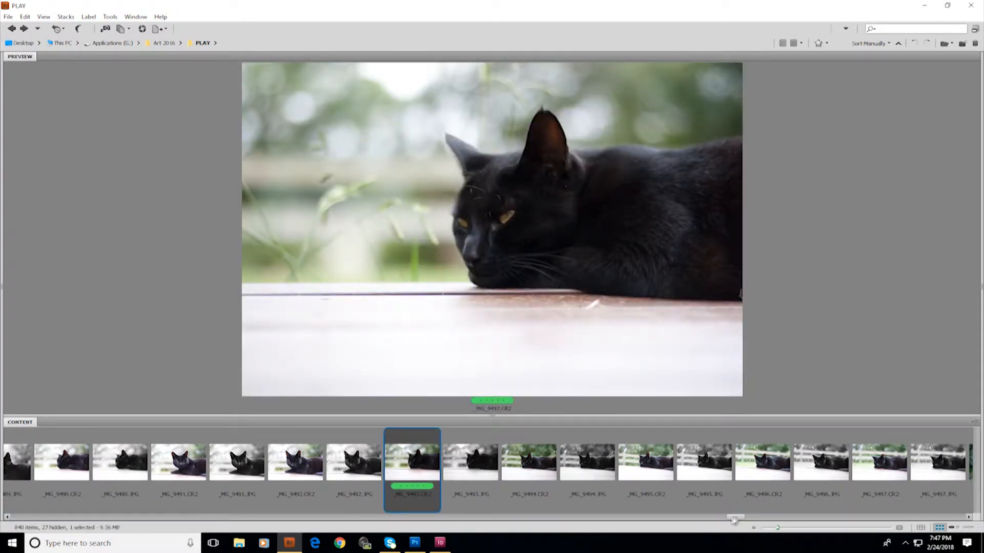
pyautogui.moveTo(738, 519); pyautogui.dragTo(737, 519)
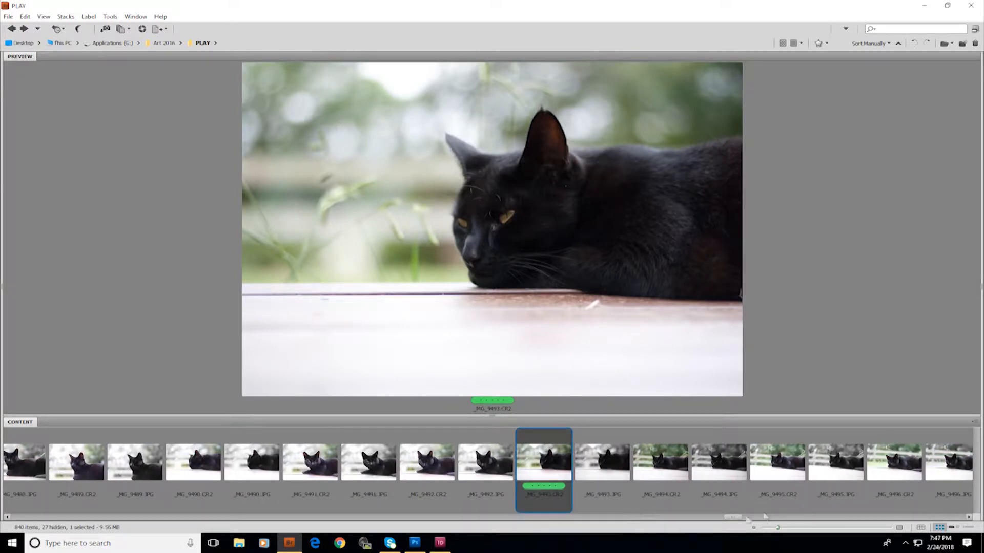
pyautogui.moveTo(731, 521); pyautogui.dragTo(734, 521)
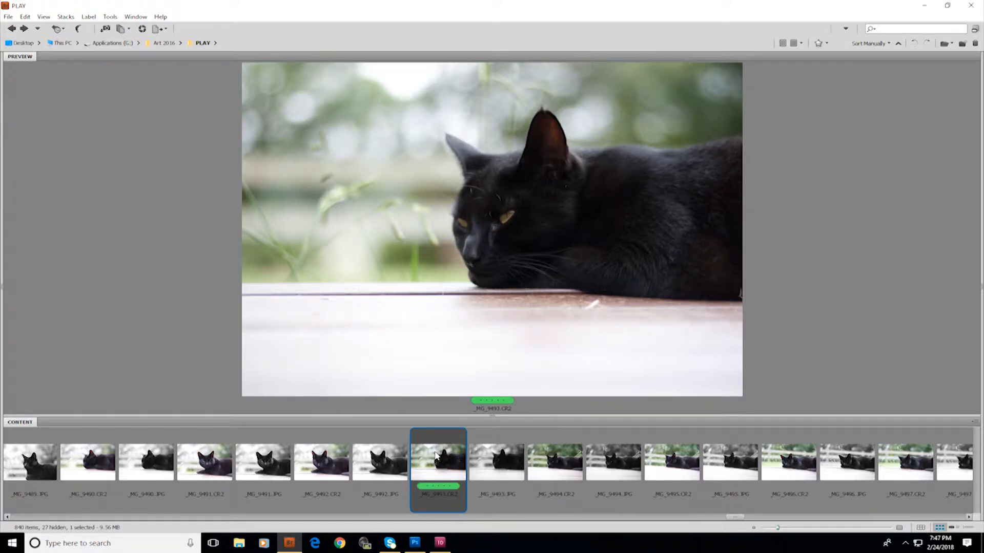
pyautogui.rightClick(436, 454)
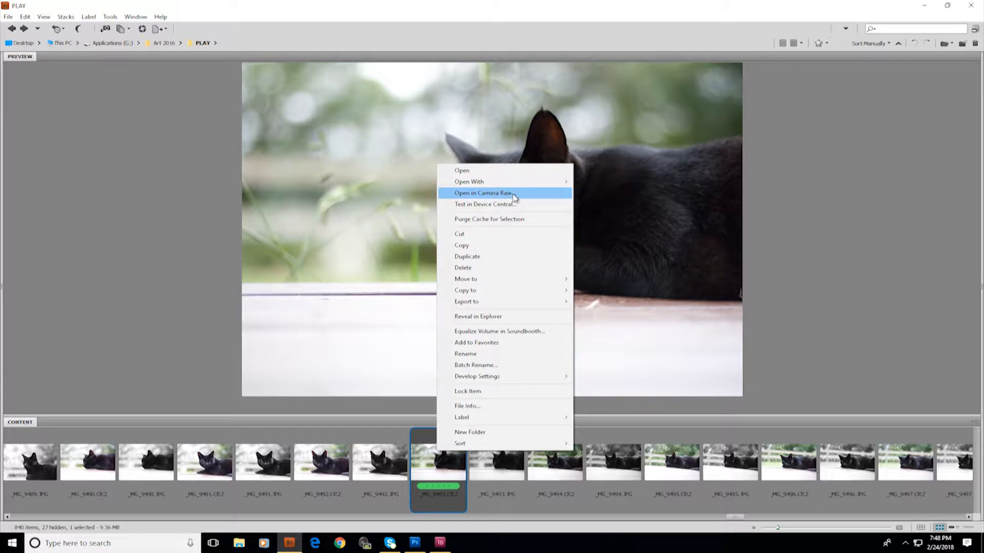
pyautogui.click(514, 198)
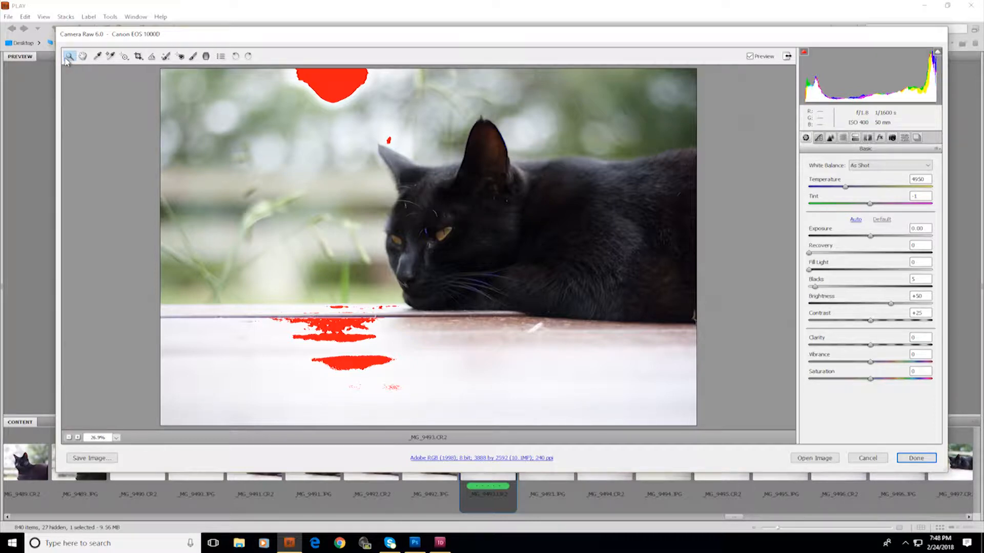
# Crop the photo to trim mainly its left side, to about 3446 by 2297 pixels, and apply it
pyautogui.click(137, 59)
pyautogui.moveTo(160, 65); pyautogui.dragTo(717, 440)
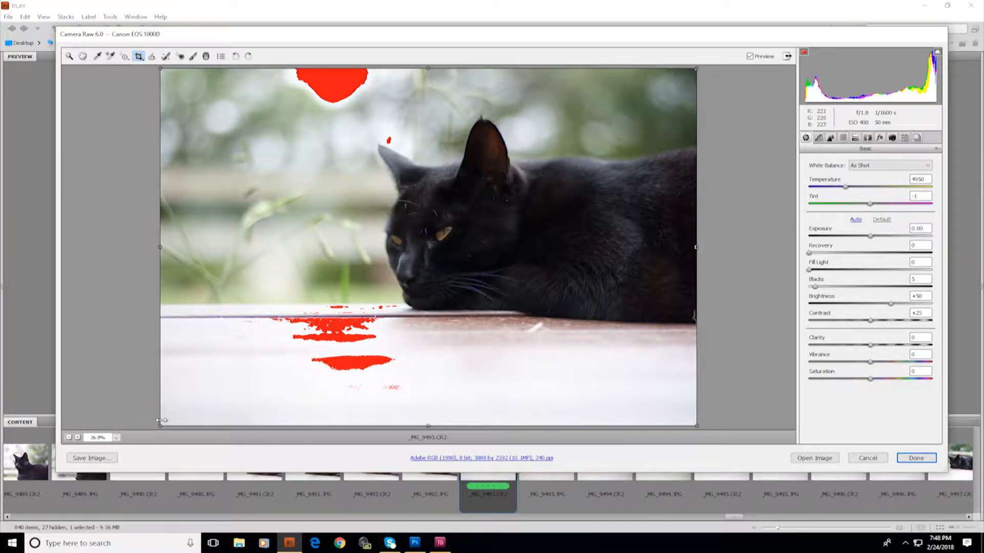
pyautogui.moveTo(160, 425); pyautogui.dragTo(304, 261)
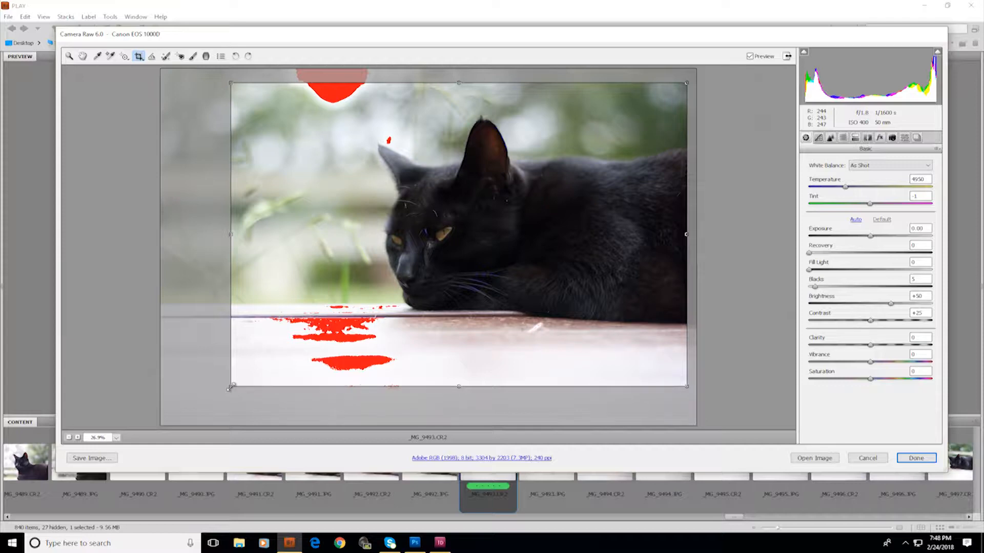
pyautogui.moveTo(230, 388); pyautogui.dragTo(250, 376)
pyautogui.moveTo(225, 414); pyautogui.dragTo(210, 429)
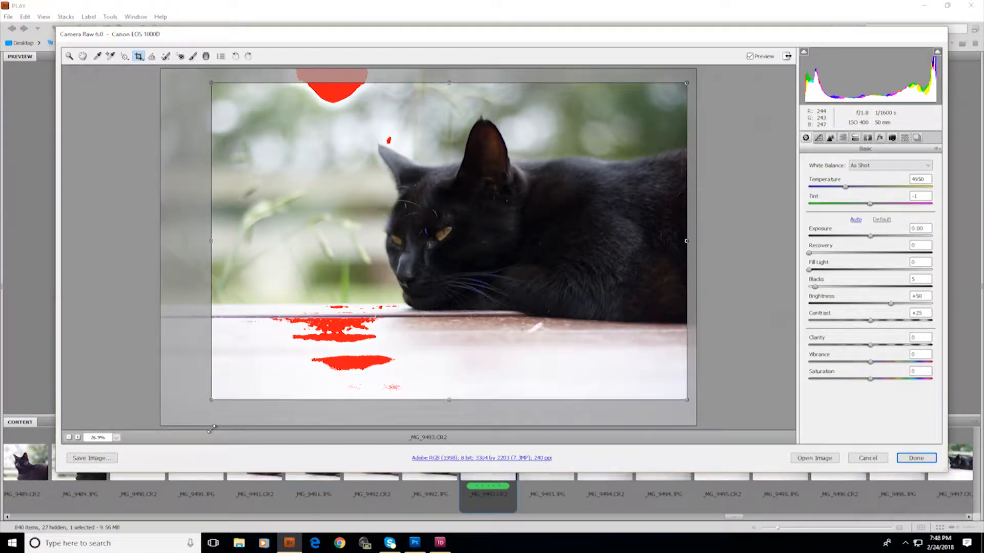
pyautogui.moveTo(341, 285)
pyautogui.mouseDown()
pyautogui.moveTo(330, 292)
pyautogui.moveTo(342, 290)
pyautogui.mouseUp()
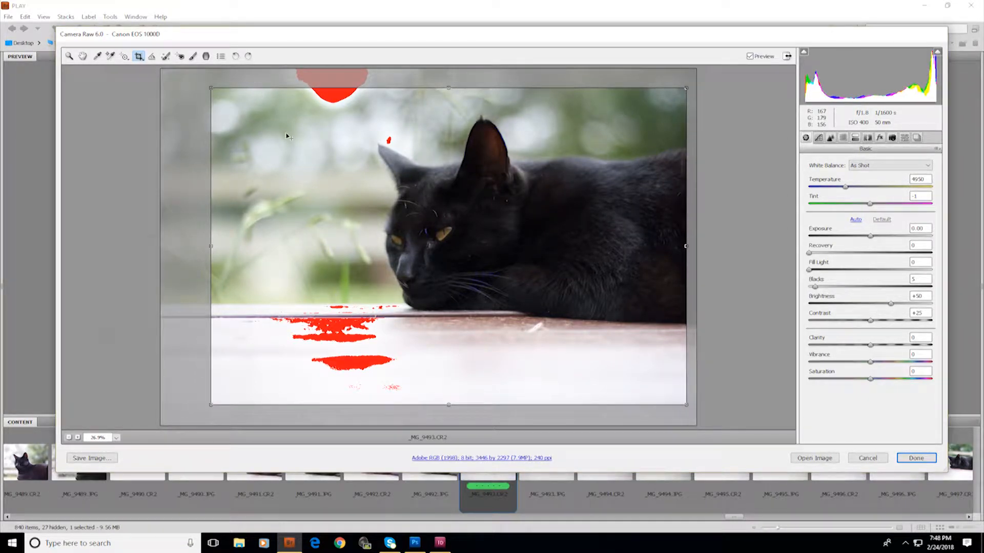
pyautogui.press('Return')
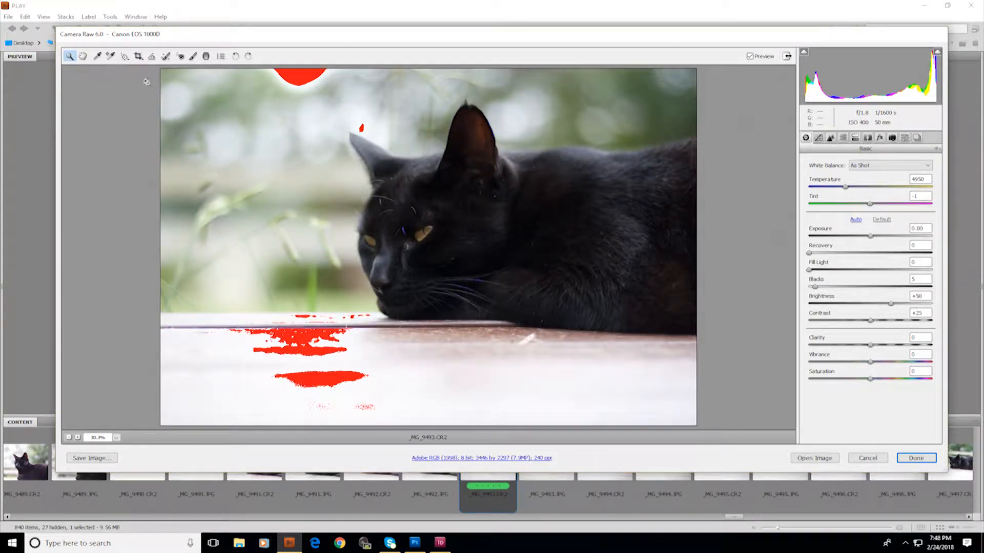
# Readjust the crop to about 3490 by 2327 pixels and return to the Zoom tool
pyautogui.click(138, 56)
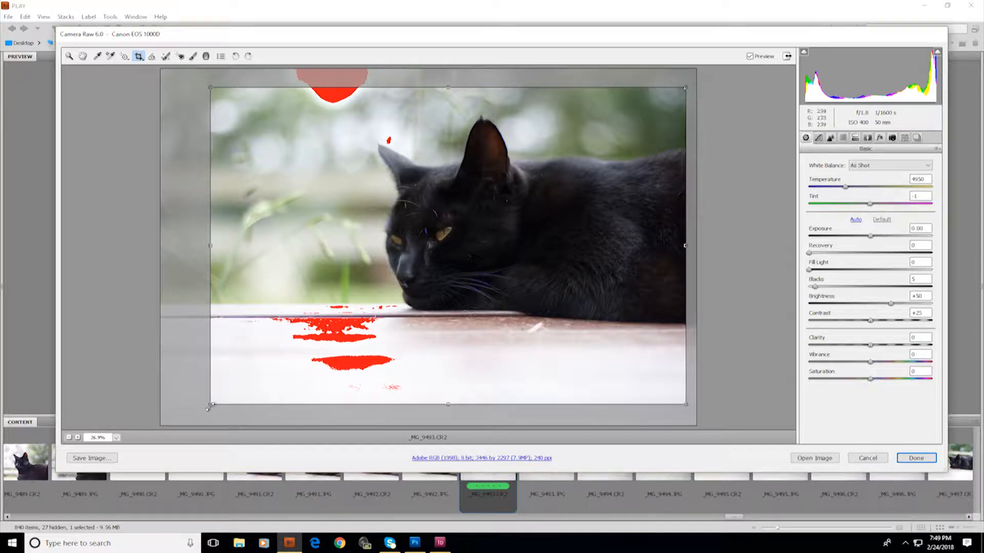
pyautogui.moveTo(209, 407); pyautogui.dragTo(205, 439)
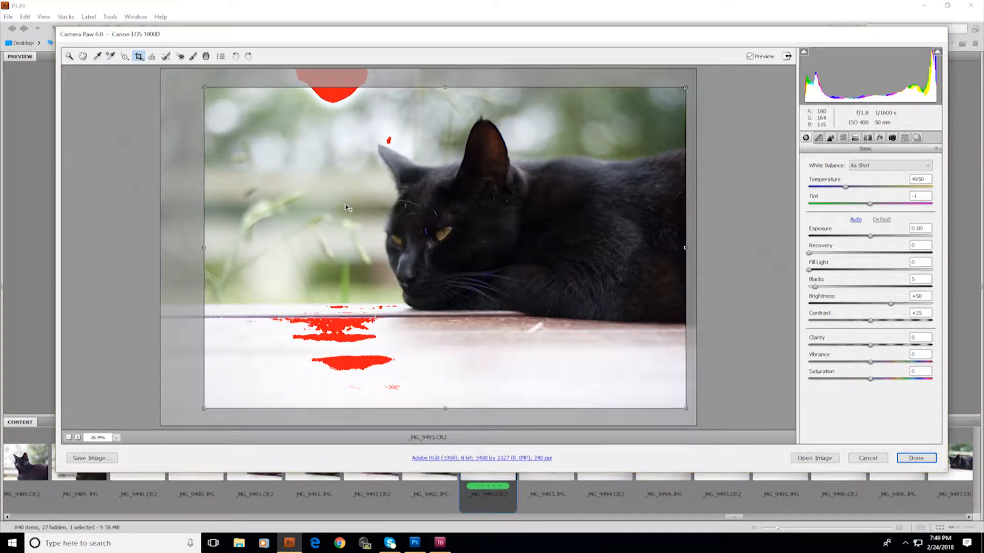
pyautogui.moveTo(347, 208); pyautogui.dragTo(353, 206)
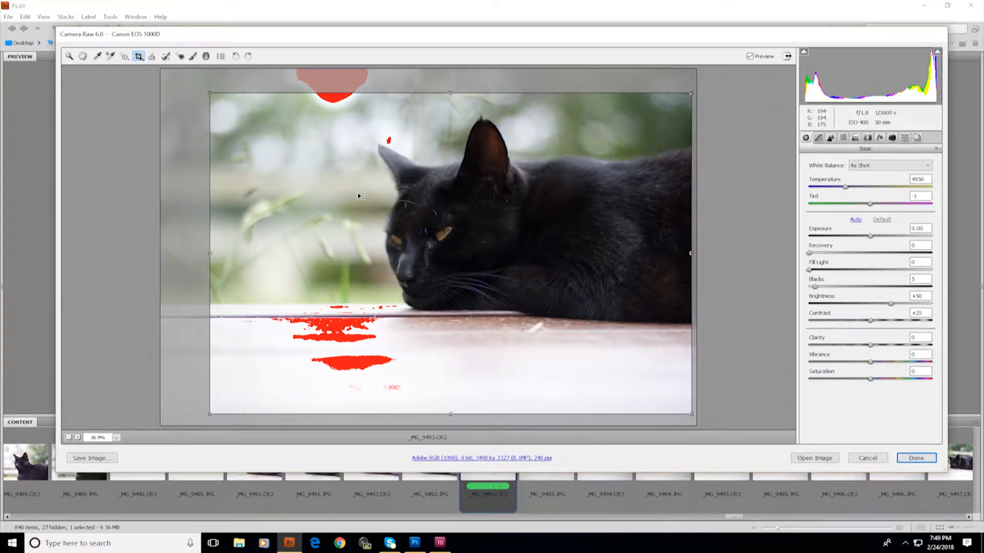
pyautogui.press('z')
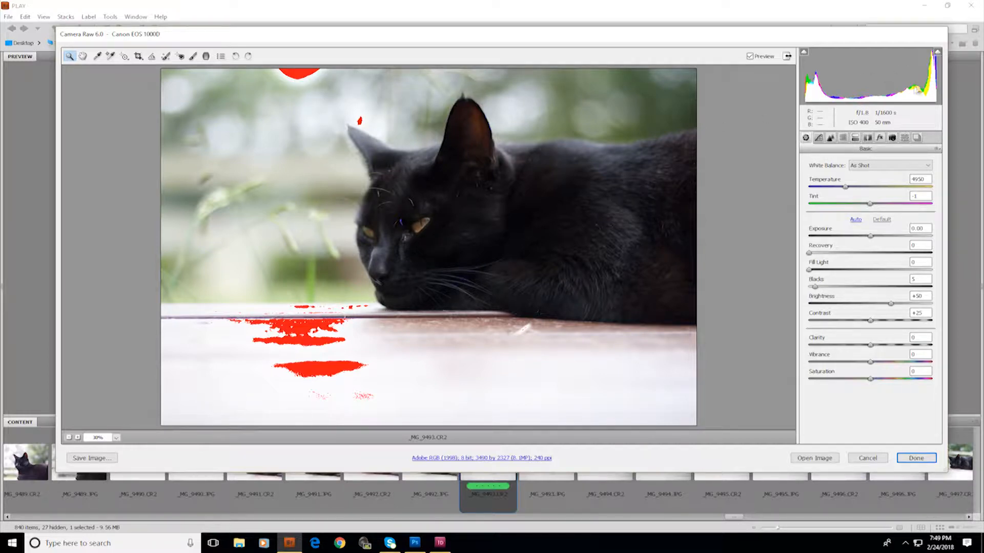
# Set the White Balance preset to Auto
pyautogui.click(939, 55)
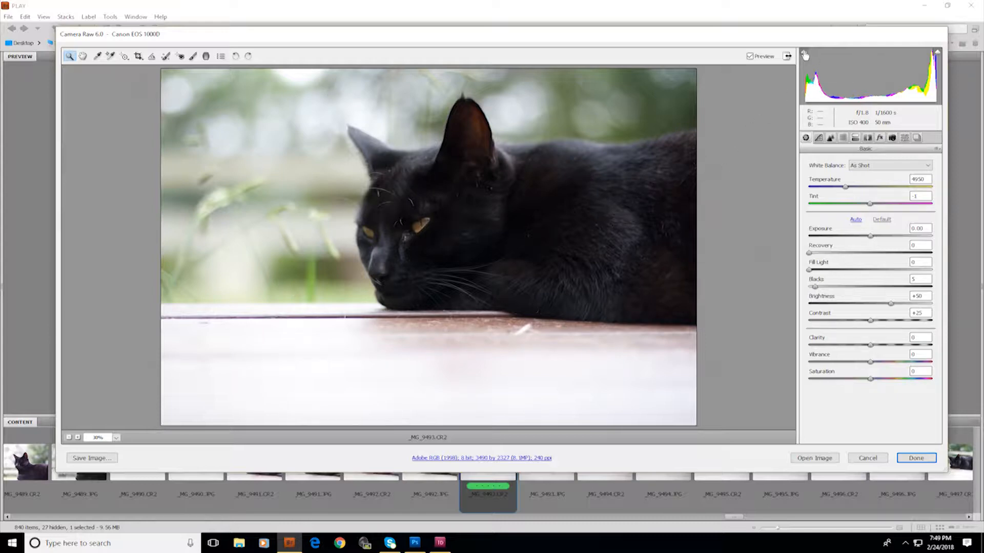
pyautogui.click(937, 54)
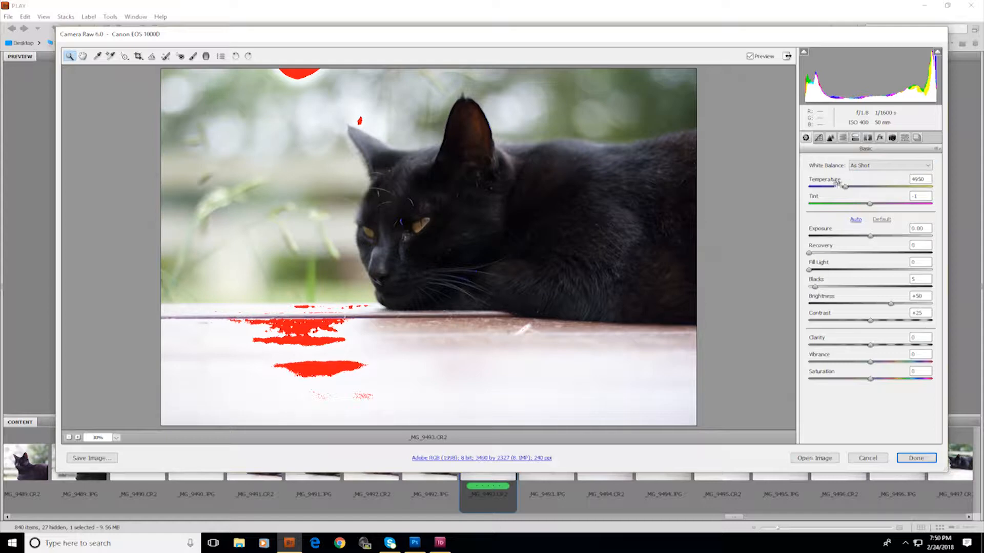
pyautogui.click(876, 167)
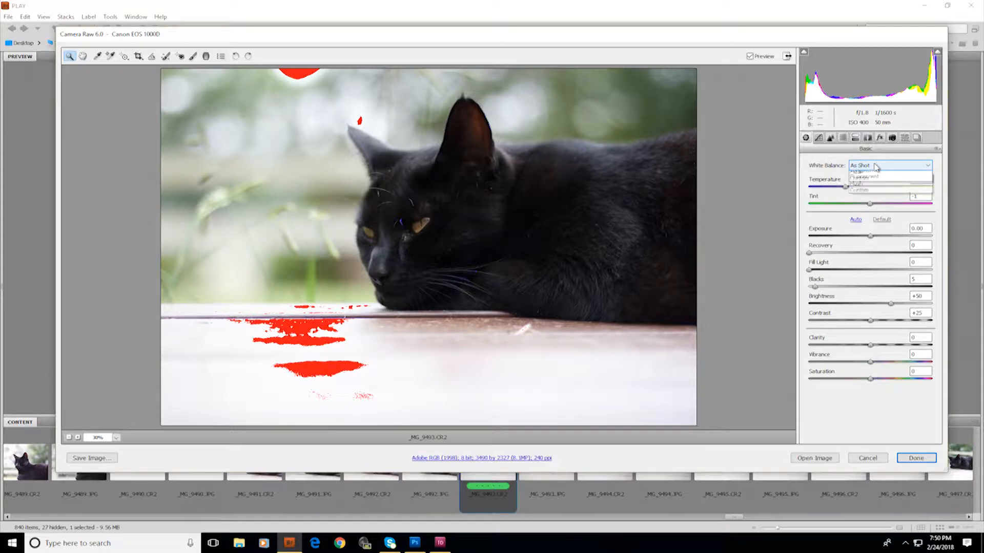
pyautogui.click(879, 183)
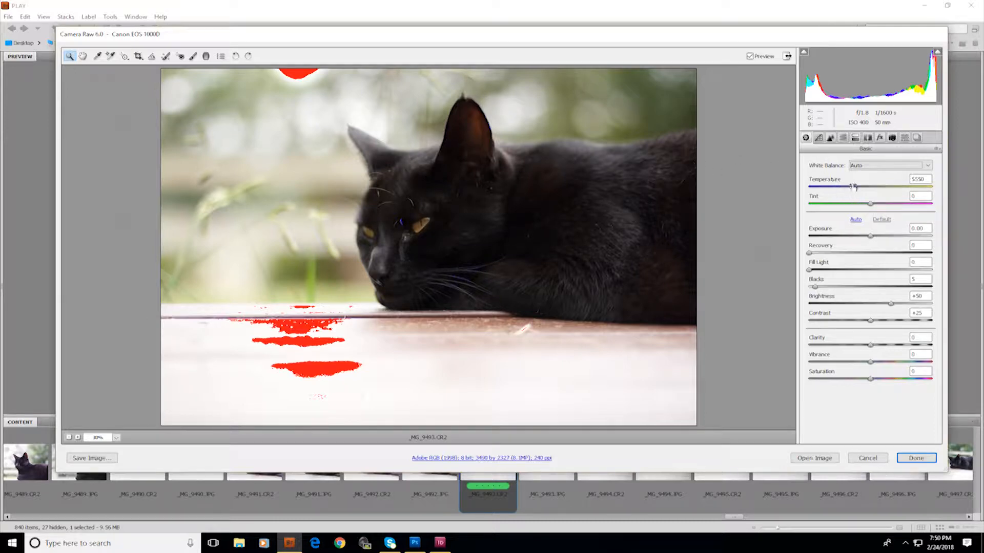
# Set the Temperature to 6950 and the Tint to -10
pyautogui.moveTo(853, 188); pyautogui.dragTo(872, 192)
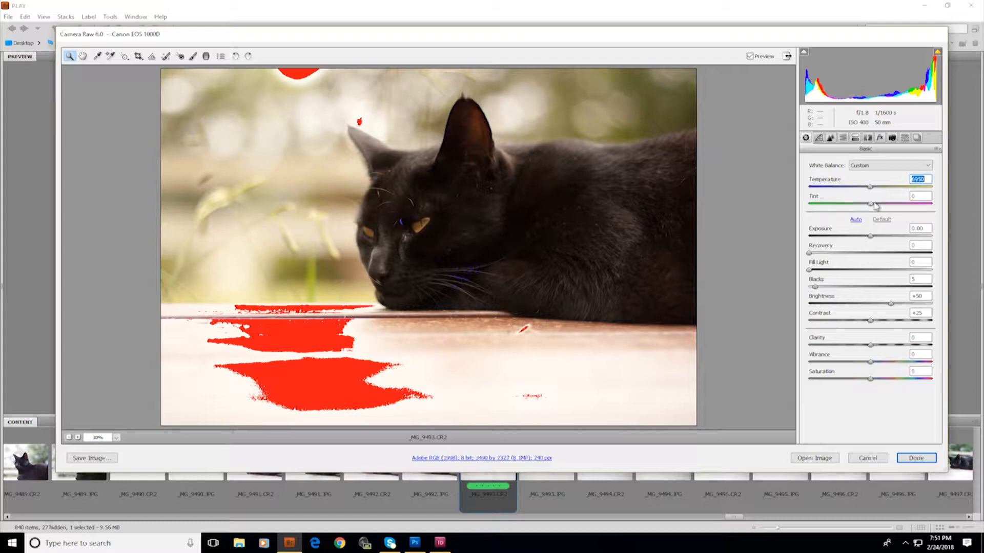
pyautogui.moveTo(870, 204); pyautogui.dragTo(860, 204)
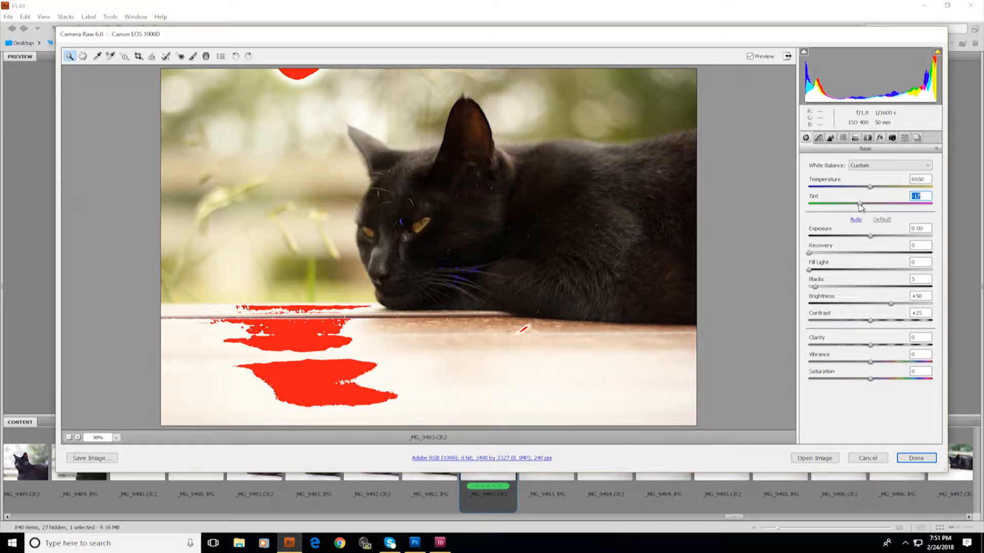
pyautogui.moveTo(860, 204); pyautogui.dragTo(864, 204)
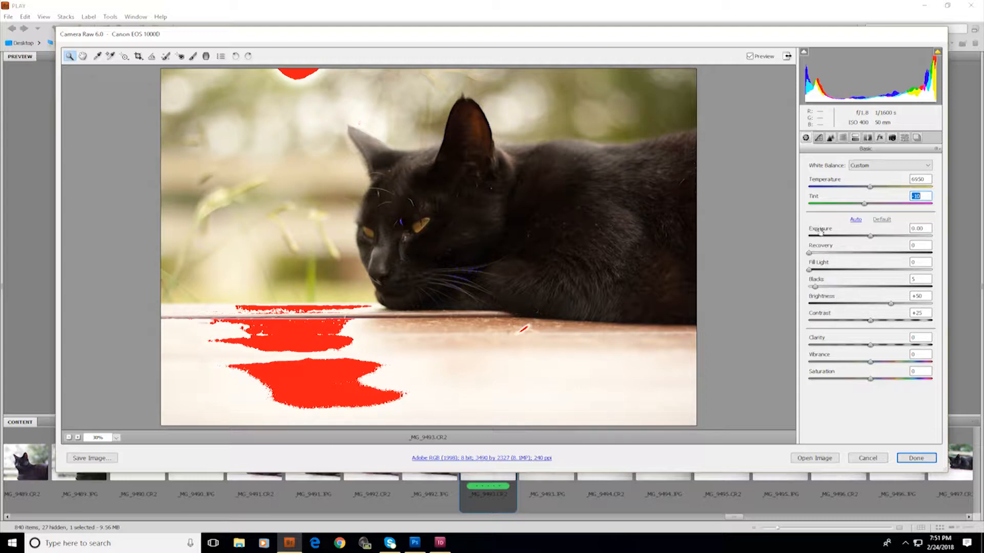
# Lower the Exposure to -0.40
pyautogui.click(871, 237)
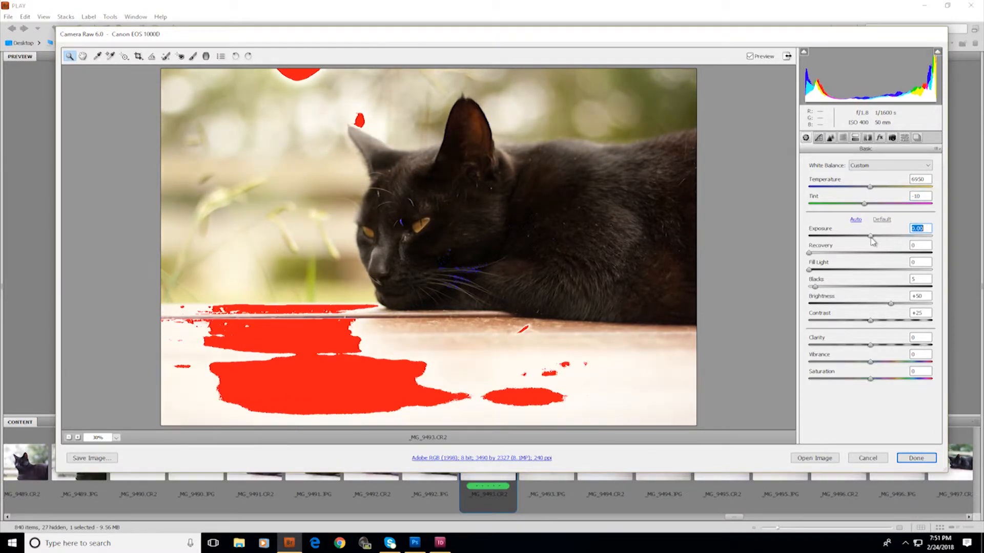
pyautogui.press('Down')
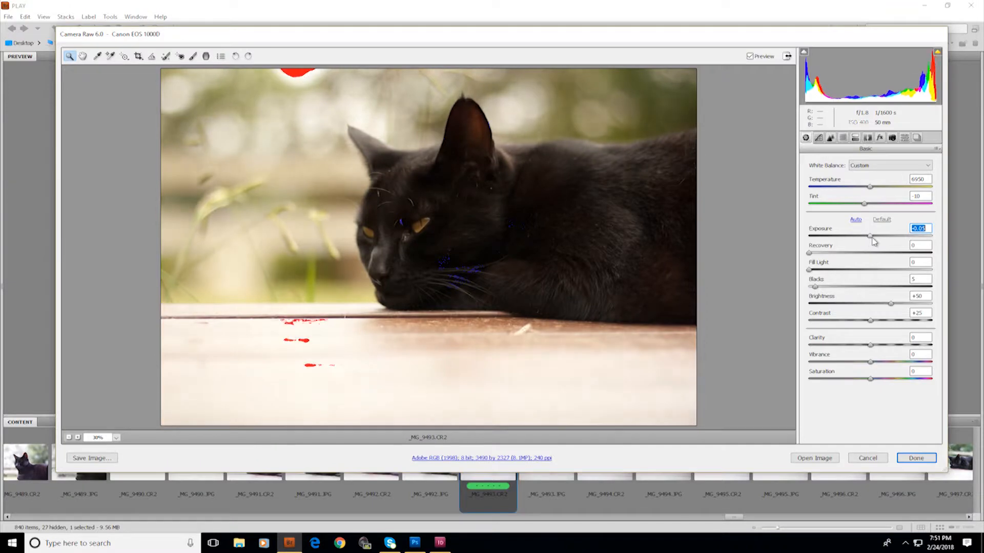
pyautogui.press('Down')
pyautogui.press('Down')
pyautogui.press('Down')
pyautogui.press('Down')
pyautogui.press('Down')
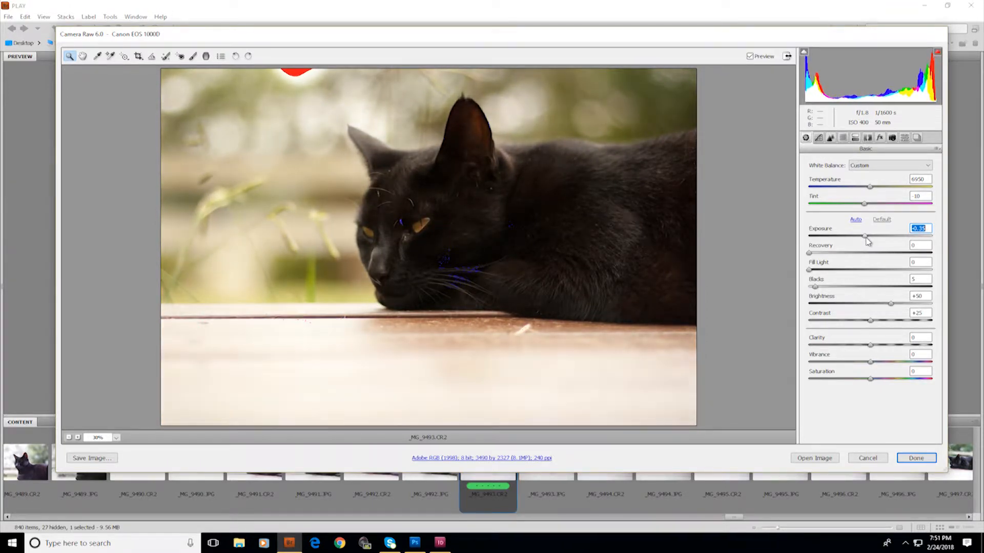
pyautogui.press('Down')
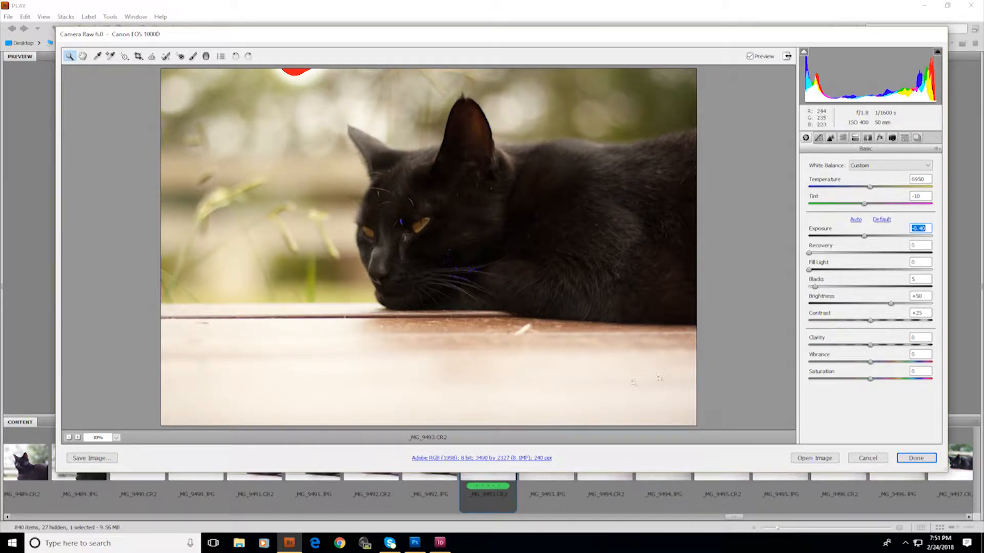
# Raise the Recovery slider to 64
pyautogui.moveTo(810, 253); pyautogui.dragTo(870, 263)
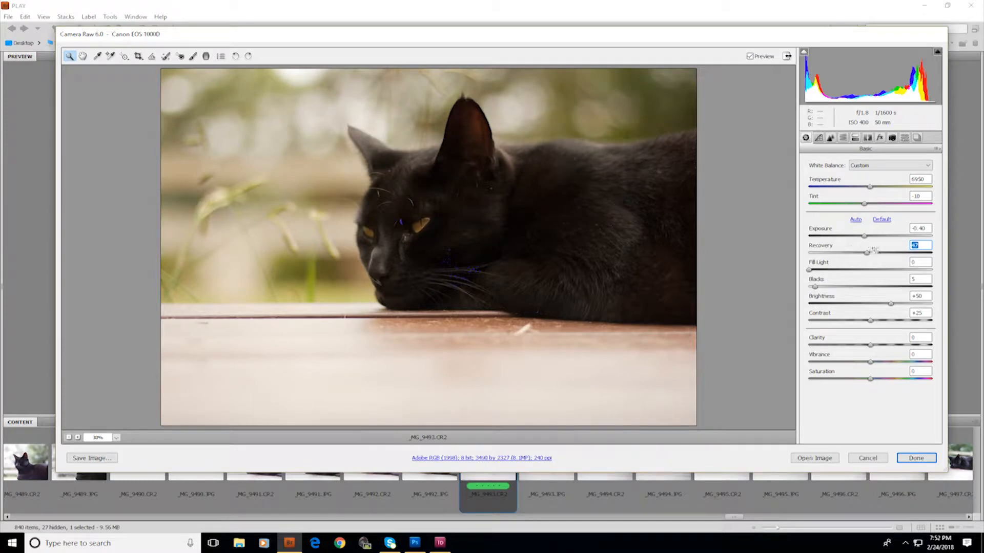
pyautogui.moveTo(867, 254); pyautogui.dragTo(892, 253)
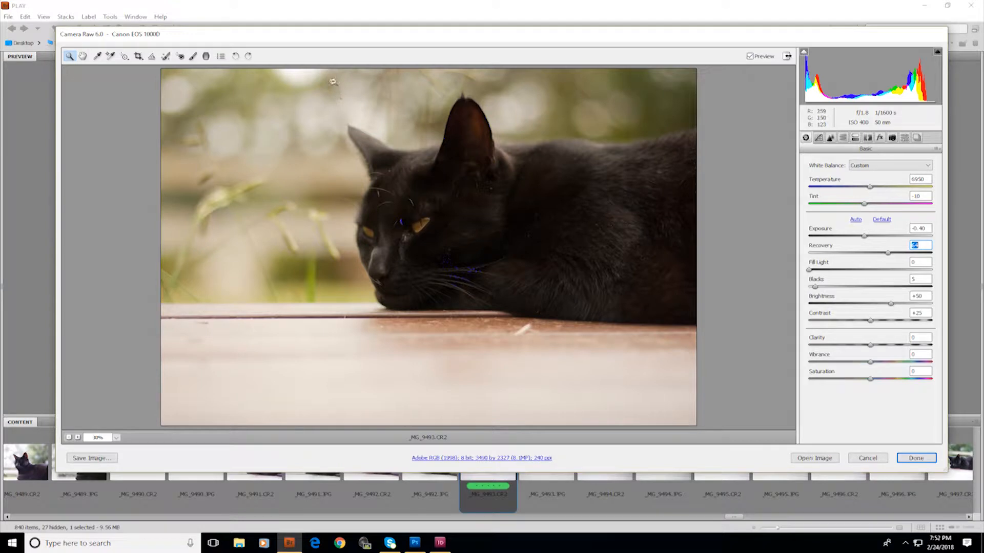
# Raise the Fill Light slider slightly to brighten the cat's shadows
pyautogui.click(300, 74)
pyautogui.click(281, 73)
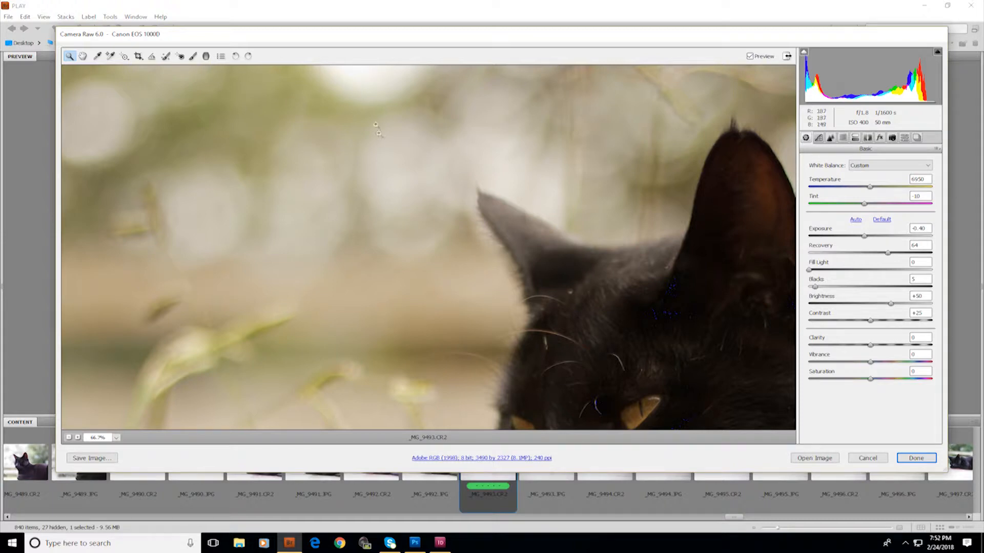
pyautogui.click(82, 56)
pyautogui.moveTo(673, 428); pyautogui.dragTo(552, 265)
pyautogui.moveTo(617, 326); pyautogui.dragTo(599, 247)
pyautogui.click(69, 438)
pyautogui.click(69, 439)
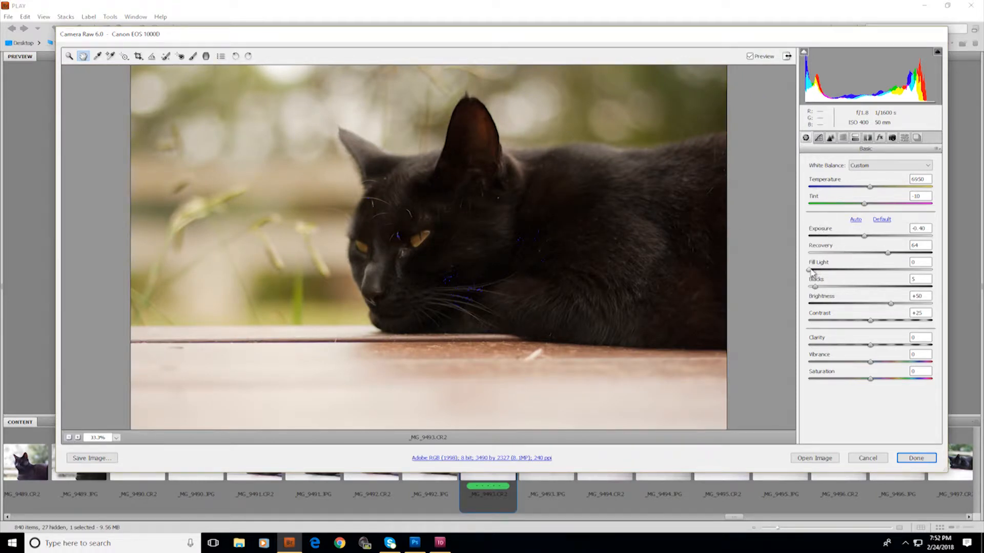
pyautogui.moveTo(811, 271)
pyautogui.mouseDown()
pyautogui.moveTo(853, 277)
pyautogui.moveTo(828, 278)
pyautogui.mouseUp()
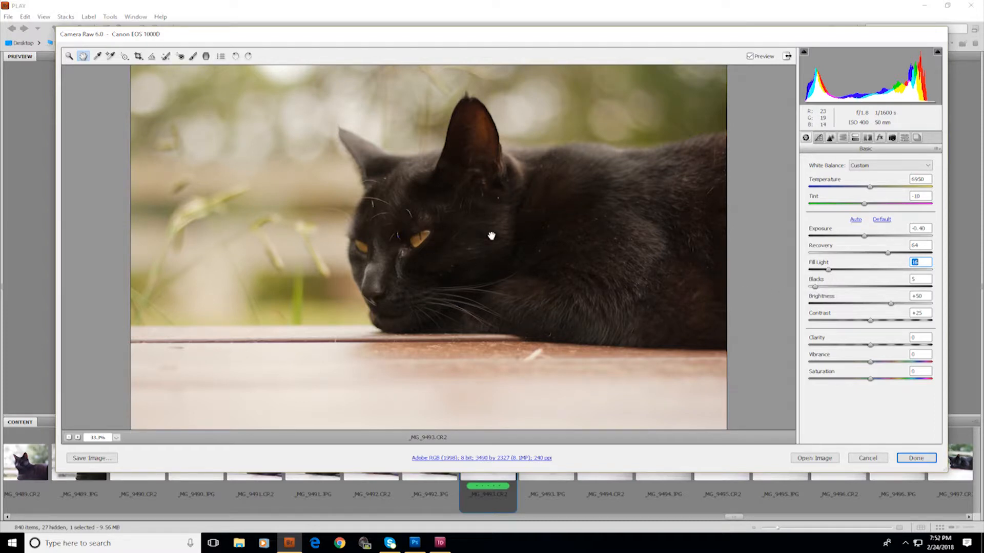
# Lower the Blacks value to 2 to deepen the cat's shadows
pyautogui.click(69, 57)
pyautogui.click(435, 257)
pyautogui.click(334, 209)
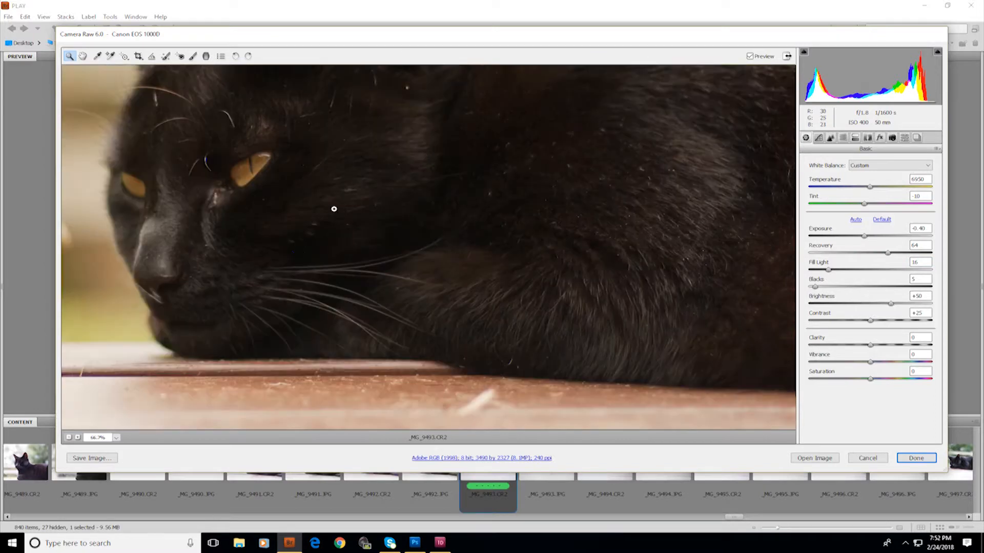
pyautogui.click(191, 168)
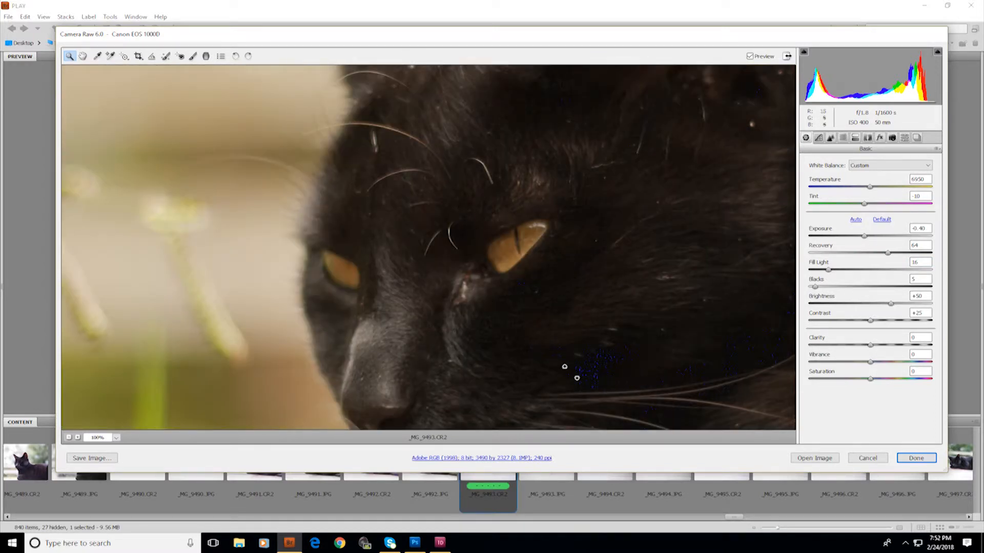
pyautogui.click(82, 56)
pyautogui.moveTo(560, 318); pyautogui.dragTo(454, 265)
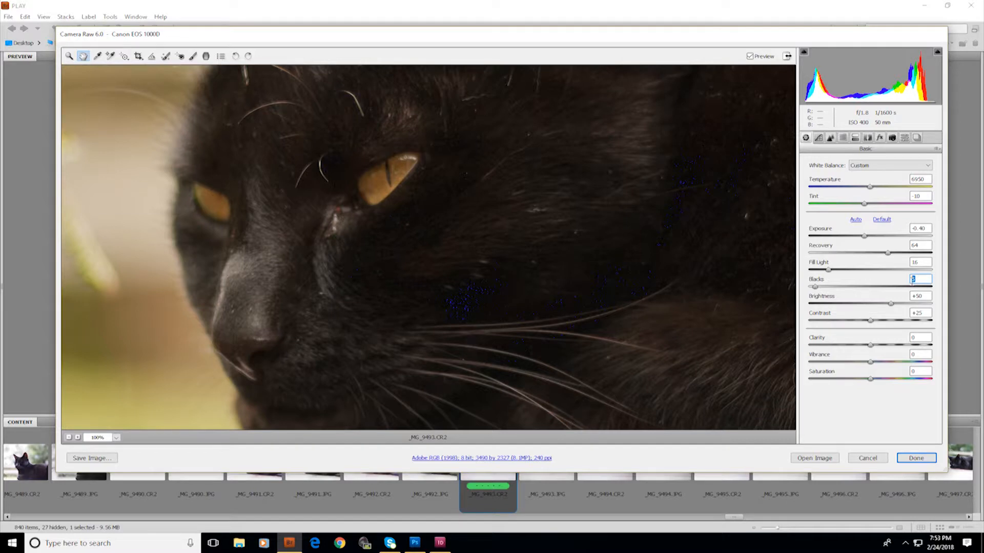
pyautogui.write('4')
pyautogui.moveTo(497, 317); pyautogui.dragTo(394, 296)
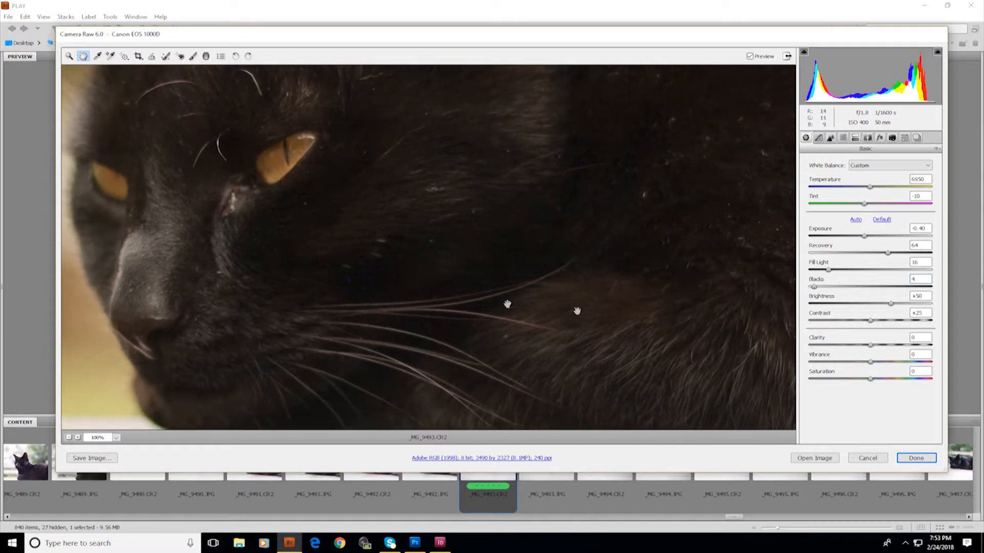
pyautogui.click(913, 279)
pyautogui.write('2')
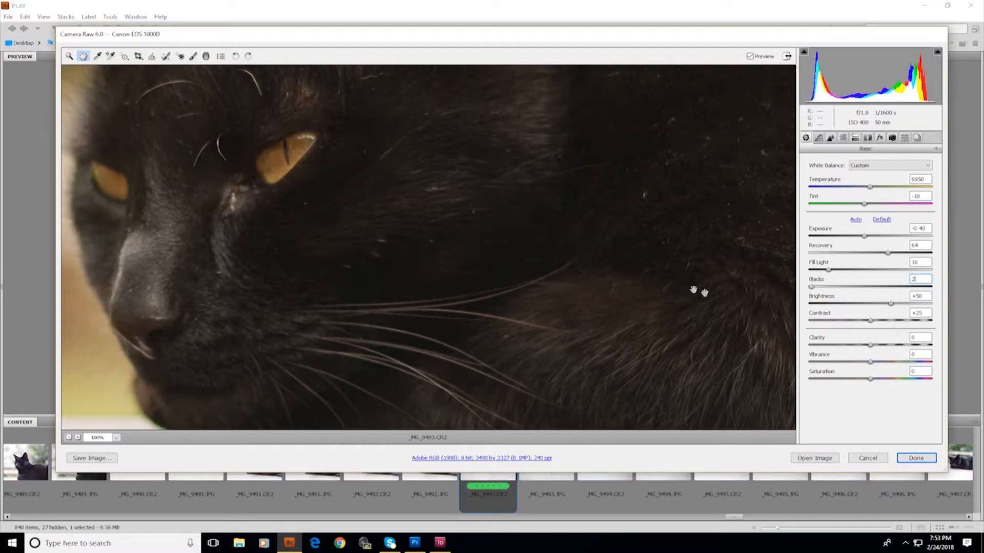
# Raise the Brightness to +88
pyautogui.moveTo(409, 213); pyautogui.dragTo(357, 281)
pyautogui.click(68, 437)
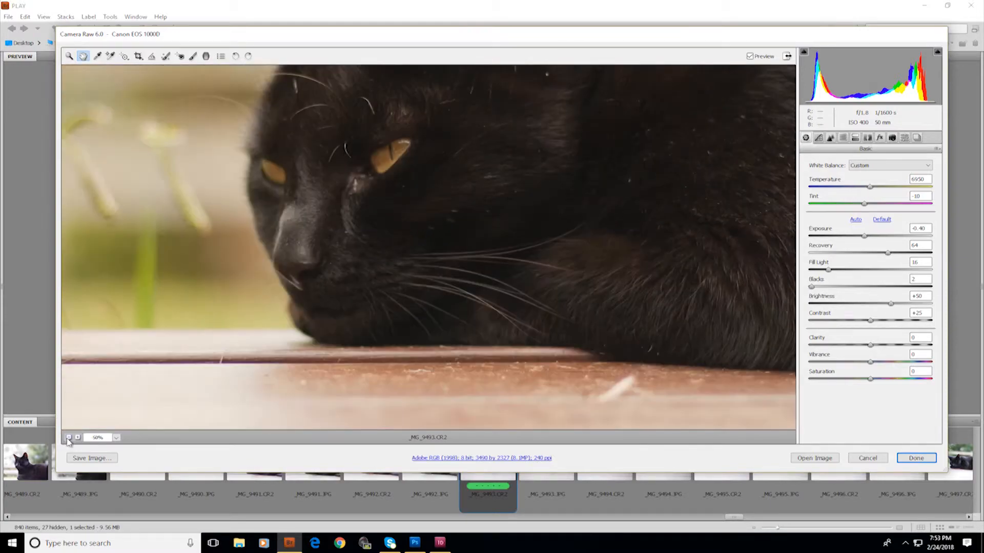
pyautogui.click(68, 438)
pyautogui.click(68, 438)
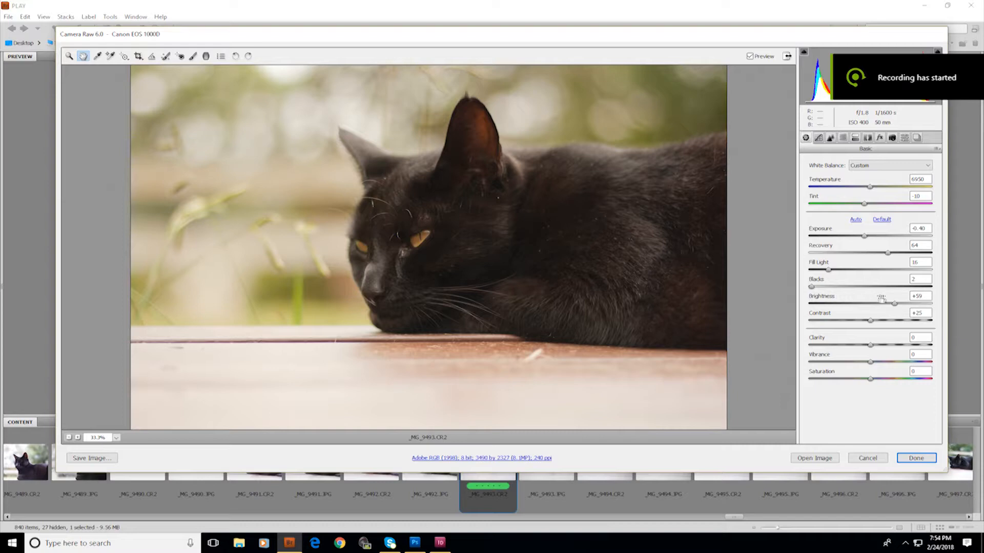
pyautogui.moveTo(893, 307)
pyautogui.mouseDown()
pyautogui.moveTo(877, 306)
pyautogui.moveTo(920, 310)
pyautogui.moveTo(803, 313)
pyautogui.moveTo(897, 312)
pyautogui.mouseUp()
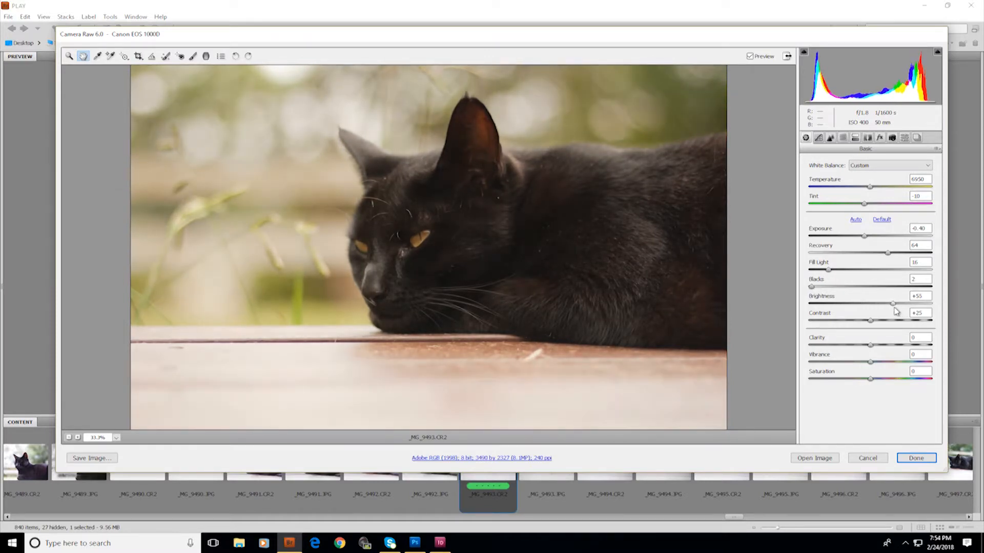
pyautogui.moveTo(897, 311); pyautogui.dragTo(900, 311)
pyautogui.moveTo(896, 311); pyautogui.dragTo(908, 311)
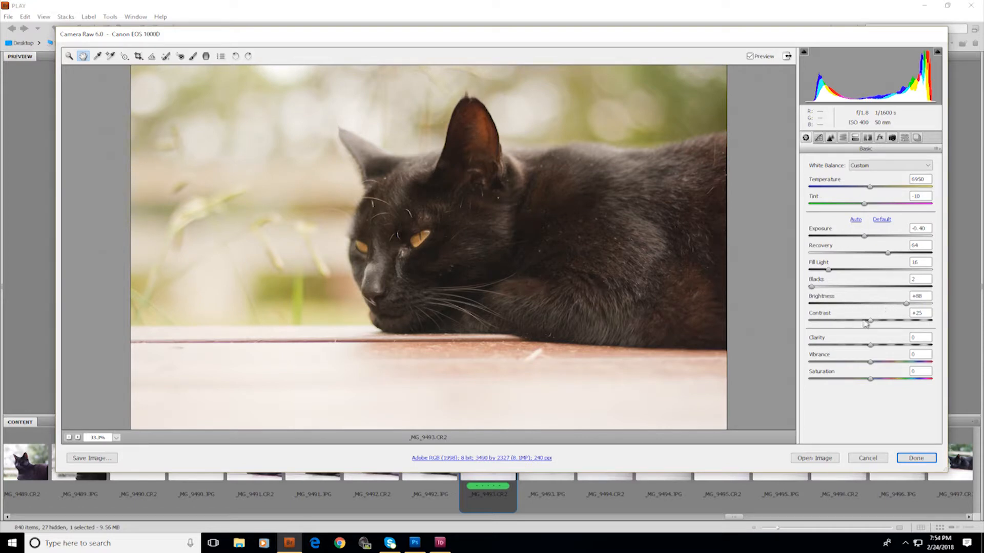
# Raise the Contrast to +68 and the Clarity to +73
pyautogui.moveTo(872, 323); pyautogui.dragTo(907, 333)
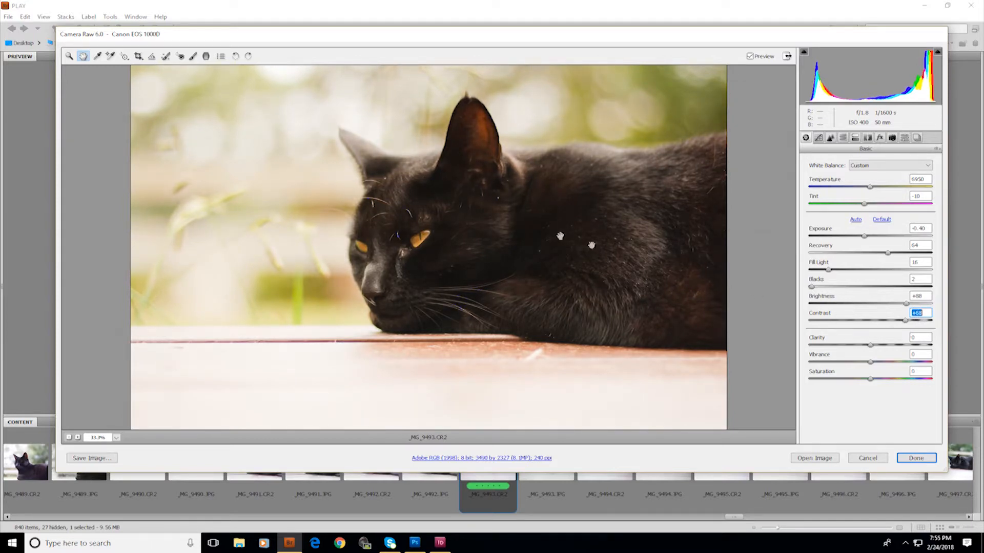
pyautogui.click(481, 200)
pyautogui.moveTo(875, 349); pyautogui.dragTo(918, 354)
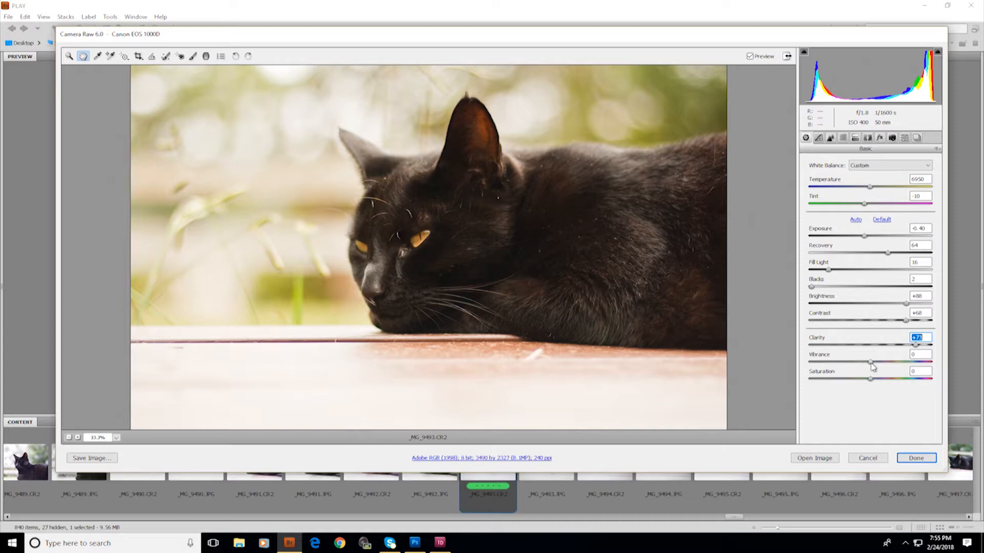
# Set the Vibrance to +34 and the Saturation to 0 after previewing both at -100
pyautogui.moveTo(871, 365); pyautogui.dragTo(771, 369)
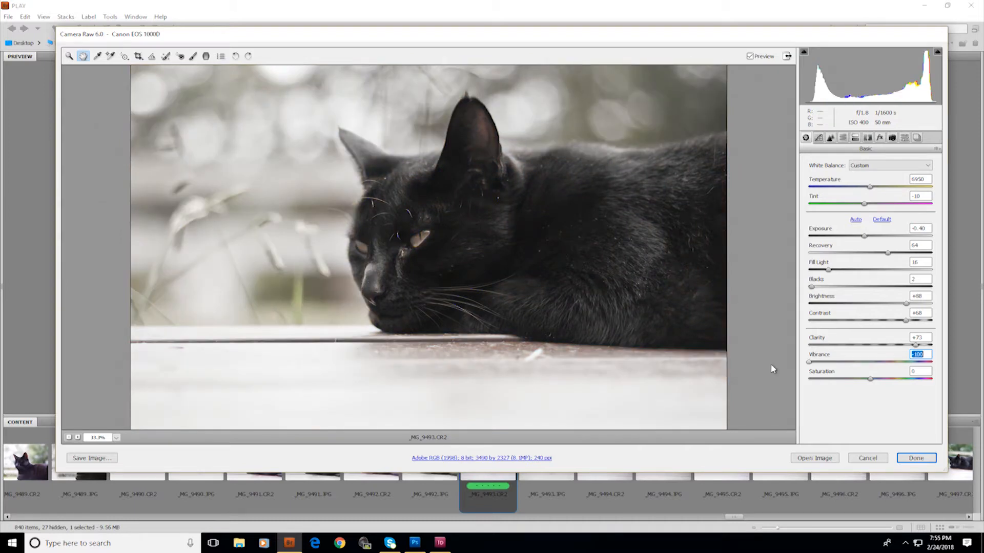
pyautogui.moveTo(856, 370); pyautogui.dragTo(896, 371)
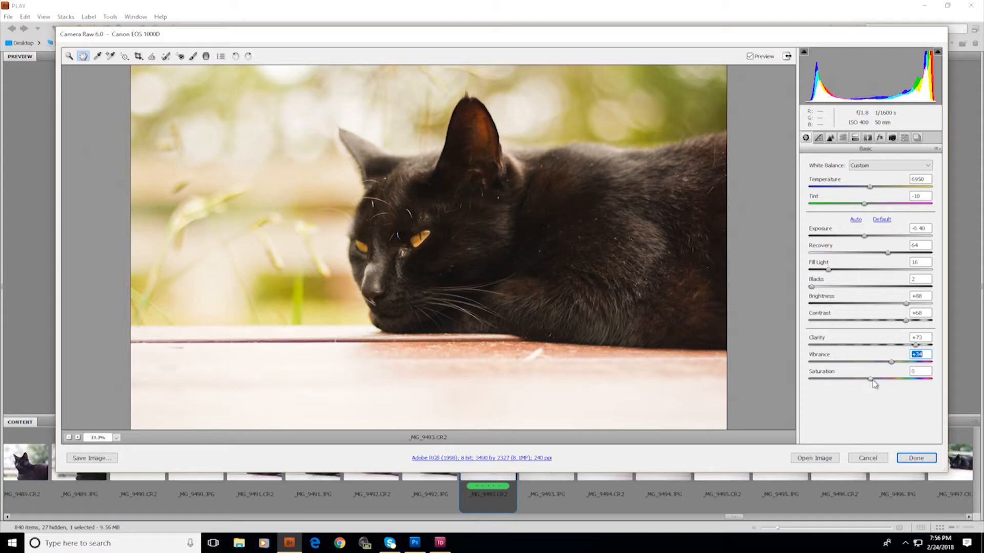
pyautogui.moveTo(871, 381); pyautogui.dragTo(790, 382)
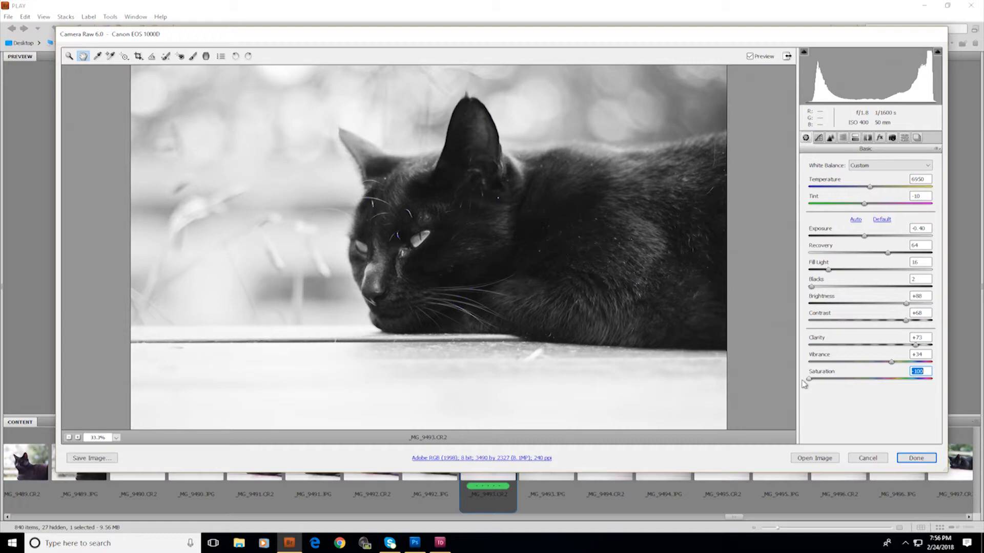
pyautogui.write('0')
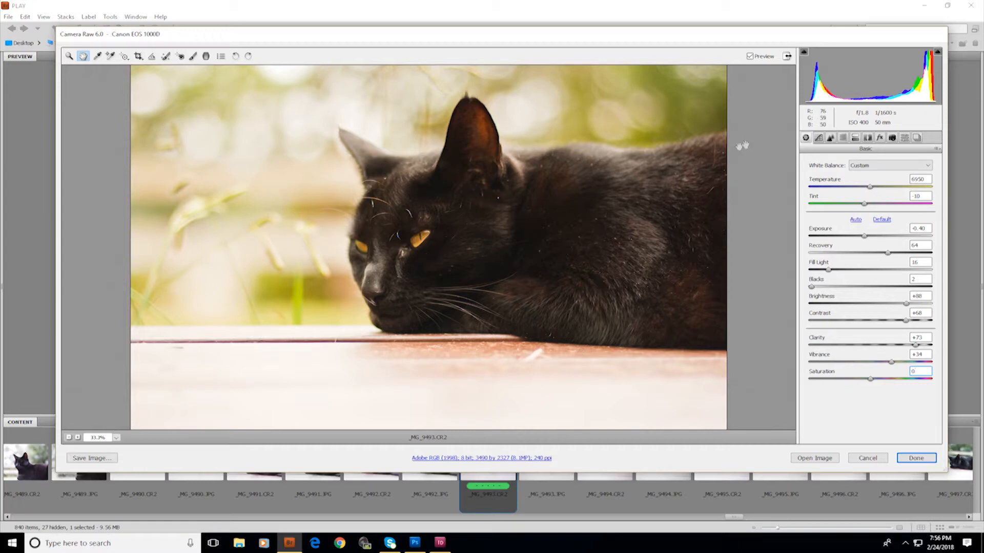
# Open the Detail panel and inspect the cat's fur at 100% zoom
pyautogui.click(833, 140)
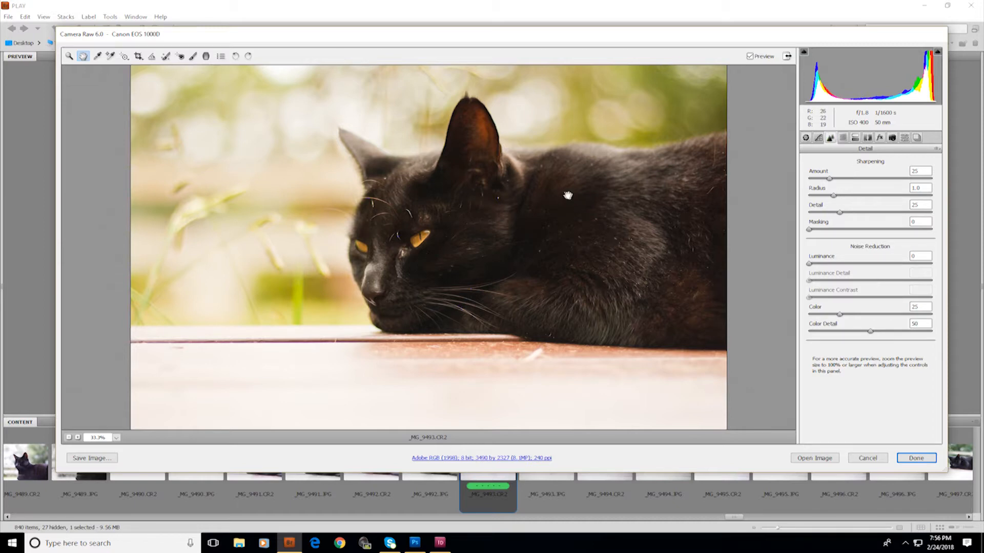
pyautogui.press('z')
pyautogui.click(405, 251)
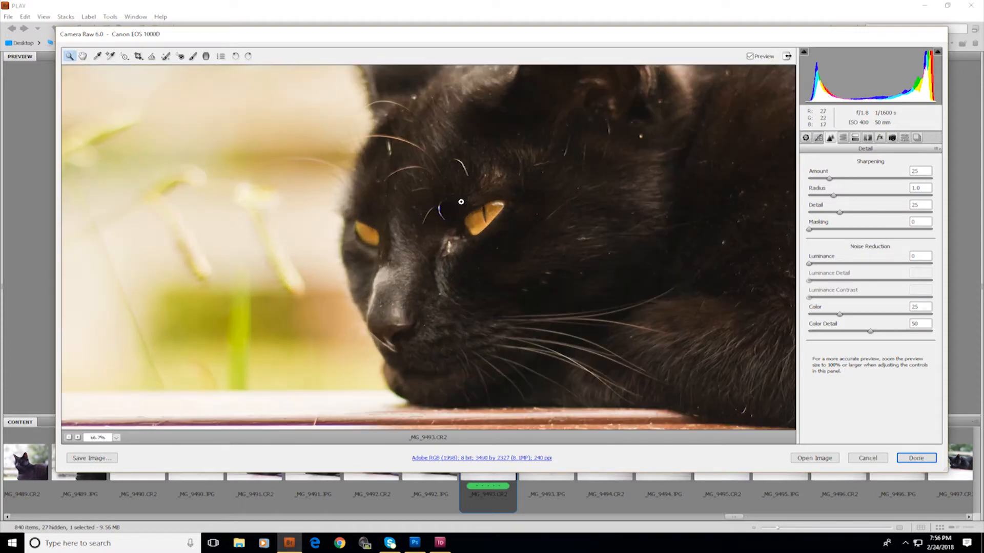
pyautogui.click(461, 202)
pyautogui.press('h')
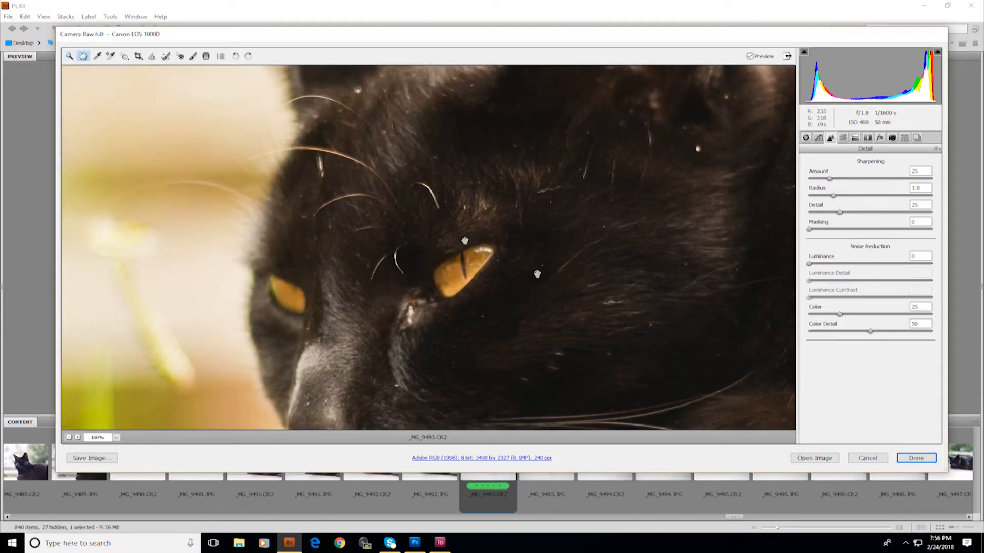
pyautogui.moveTo(689, 314); pyautogui.dragTo(447, 203)
pyautogui.moveTo(624, 246); pyautogui.dragTo(511, 286)
pyautogui.moveTo(639, 239); pyautogui.dragTo(498, 174)
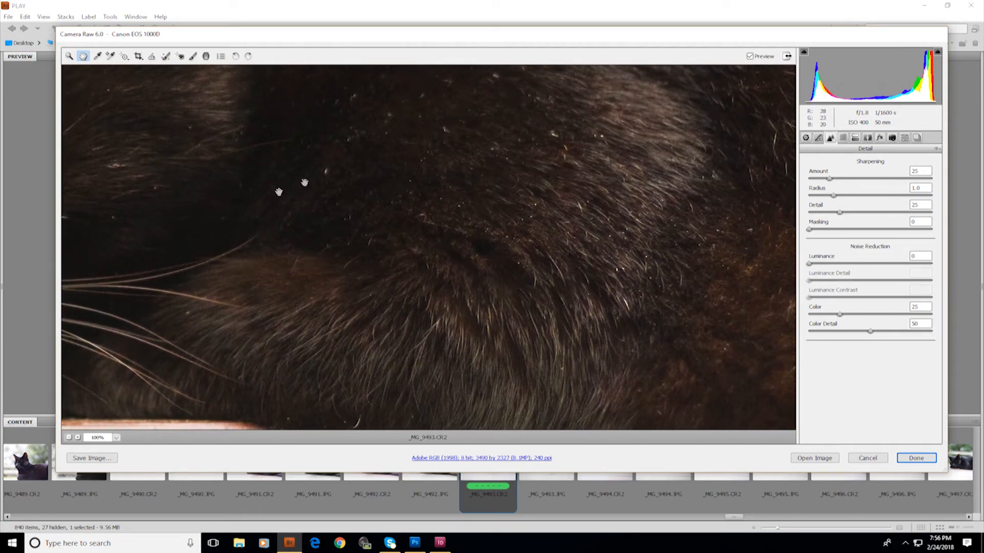
# Try a sharpening Amount of 106 and some Luminance noise reduction, returning both to 0
pyautogui.click(835, 178)
pyautogui.moveTo(843, 183); pyautogui.dragTo(893, 183)
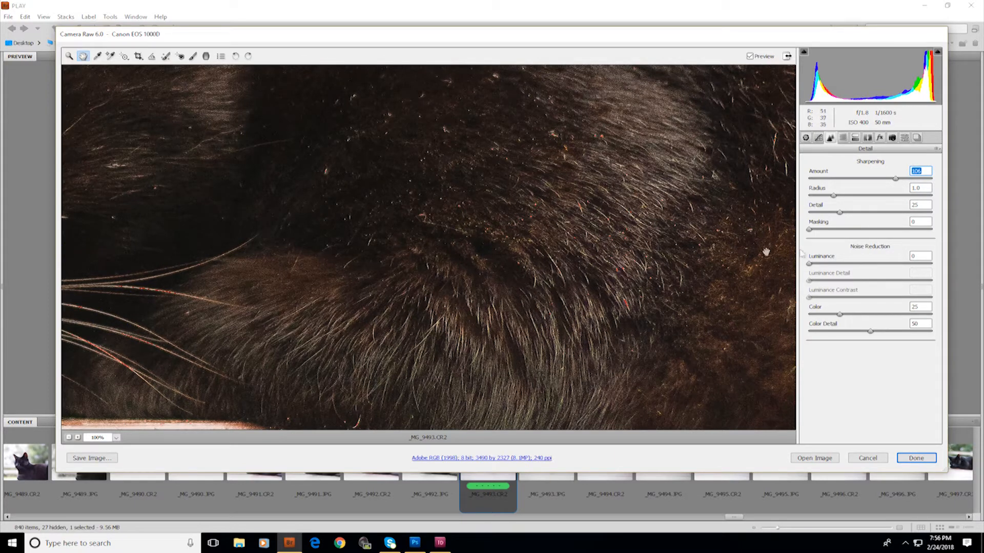
pyautogui.moveTo(809, 263); pyautogui.dragTo(854, 264)
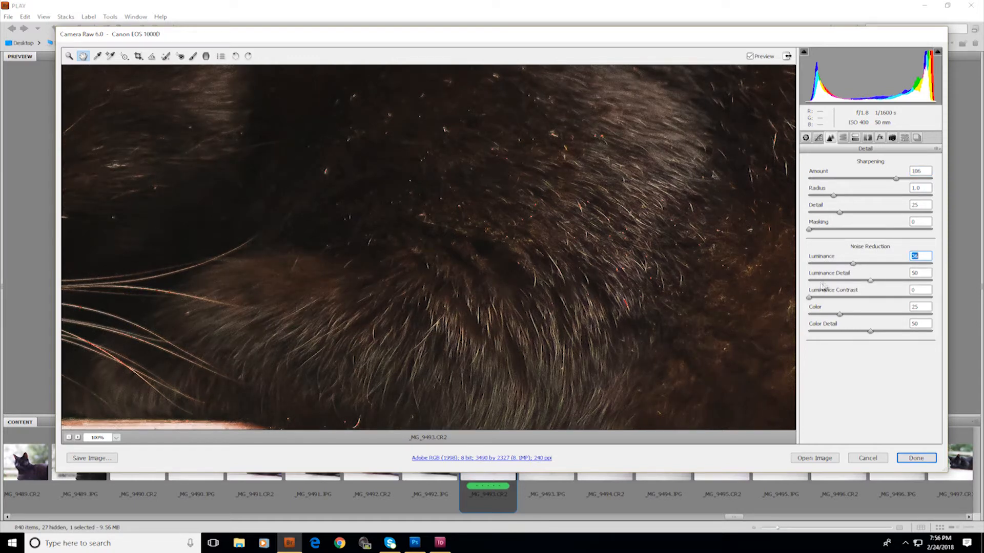
pyautogui.moveTo(809, 299); pyautogui.dragTo(855, 303)
pyautogui.moveTo(860, 268); pyautogui.dragTo(874, 268)
pyautogui.moveTo(925, 172); pyautogui.dragTo(889, 177)
pyautogui.write('0')
pyautogui.moveTo(927, 257); pyautogui.dragTo(892, 258)
pyautogui.write('0')
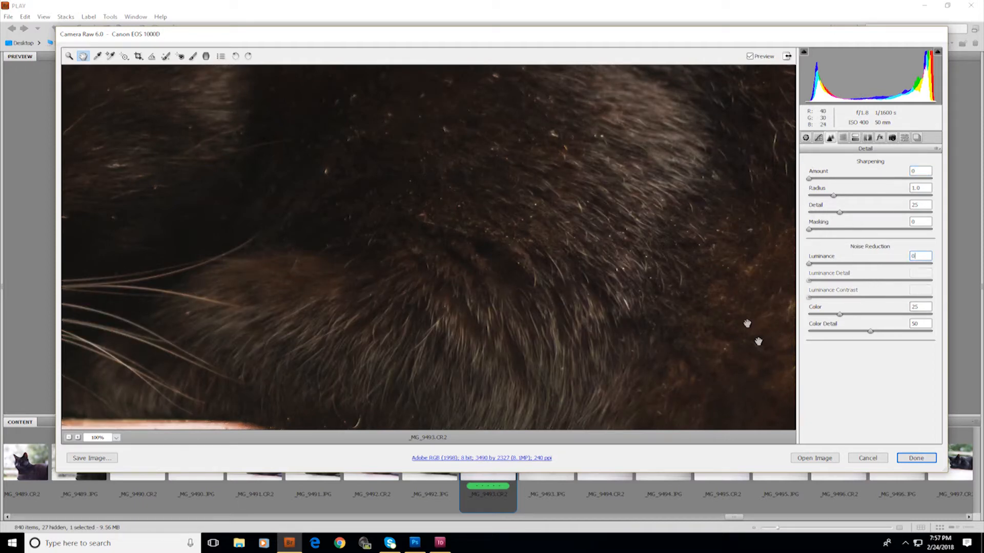
# Fit the image in view and add a post-crop vignette with an Amount of -20 in the Effects panel
pyautogui.click(69, 438)
pyautogui.click(69, 437)
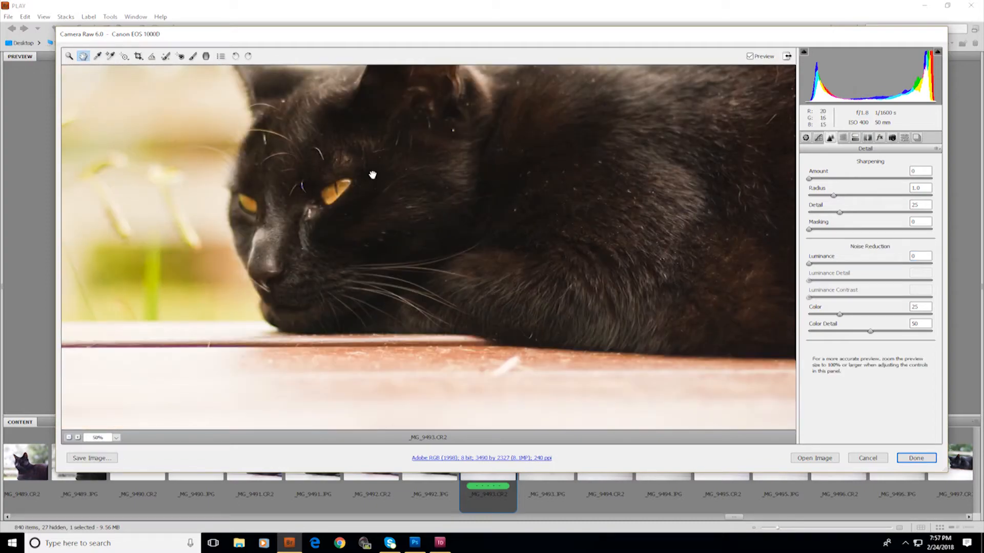
pyautogui.moveTo(521, 182); pyautogui.dragTo(502, 222)
pyautogui.click(116, 437)
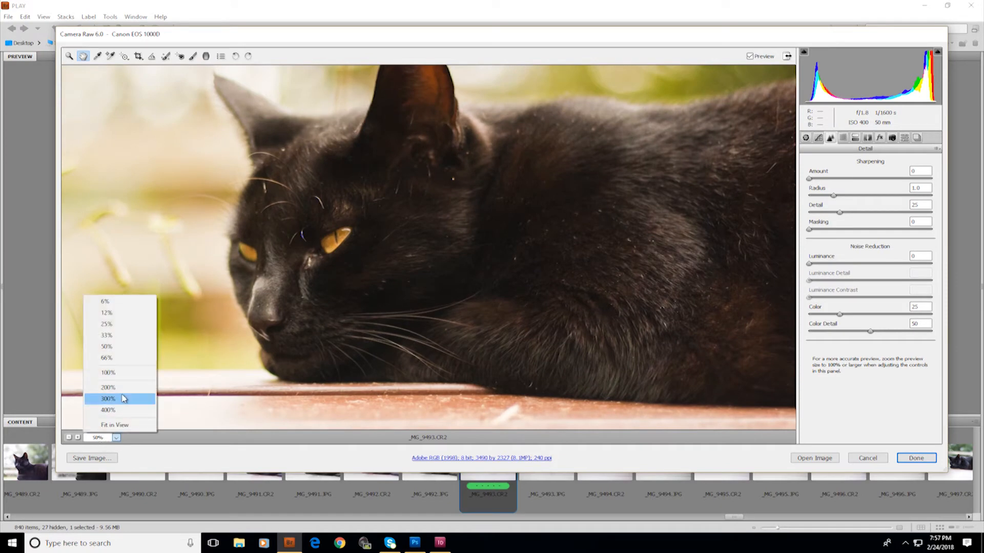
pyautogui.click(117, 426)
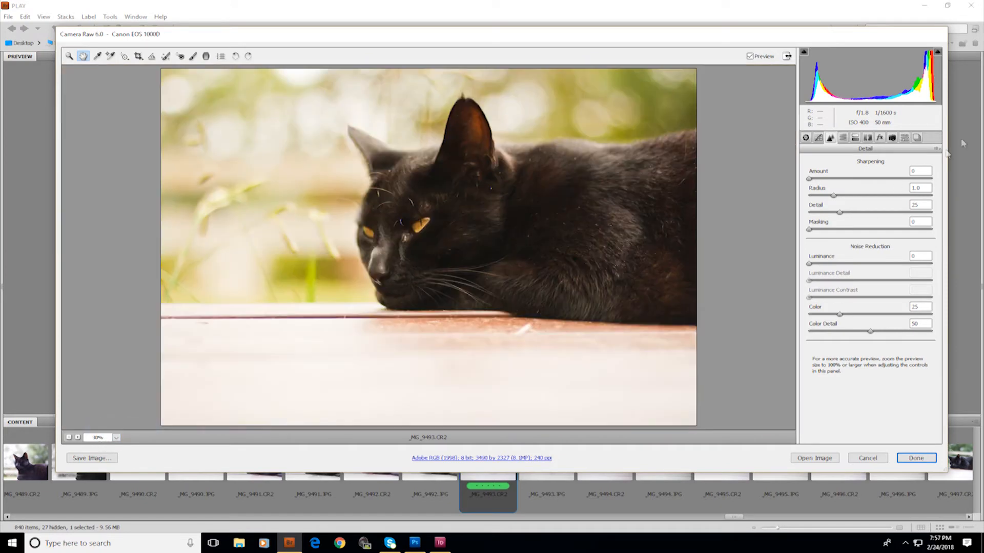
pyautogui.click(886, 136)
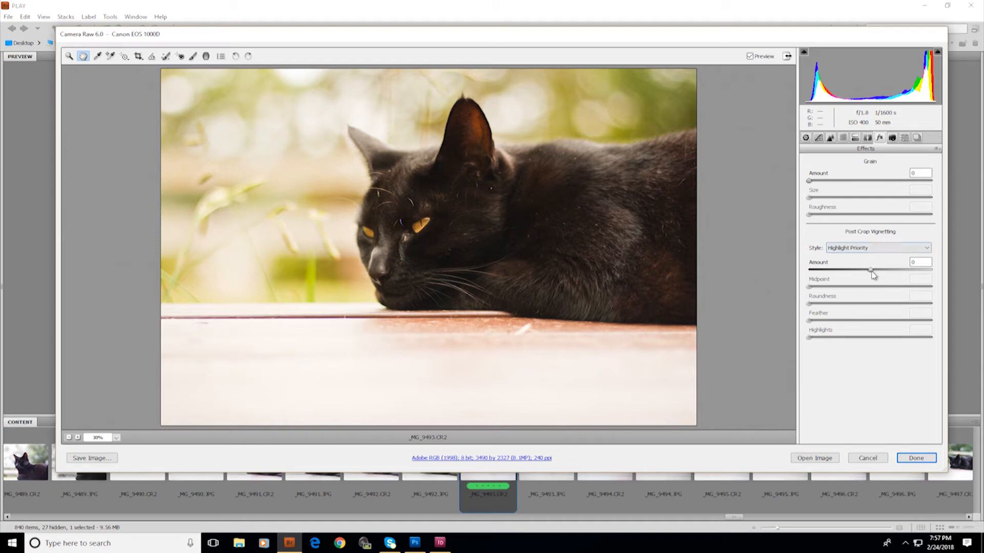
pyautogui.moveTo(871, 271); pyautogui.dragTo(864, 271)
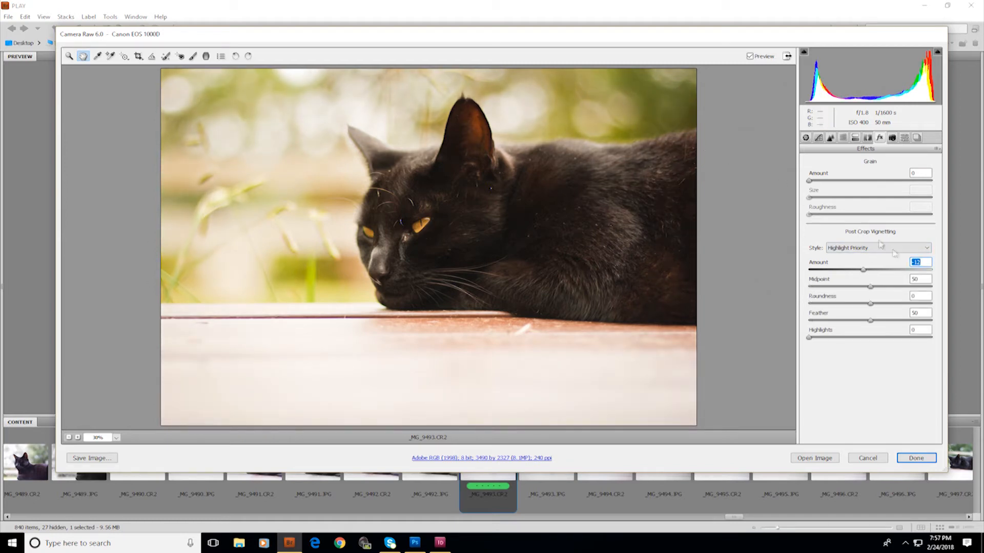
pyautogui.moveTo(870, 277); pyautogui.dragTo(881, 276)
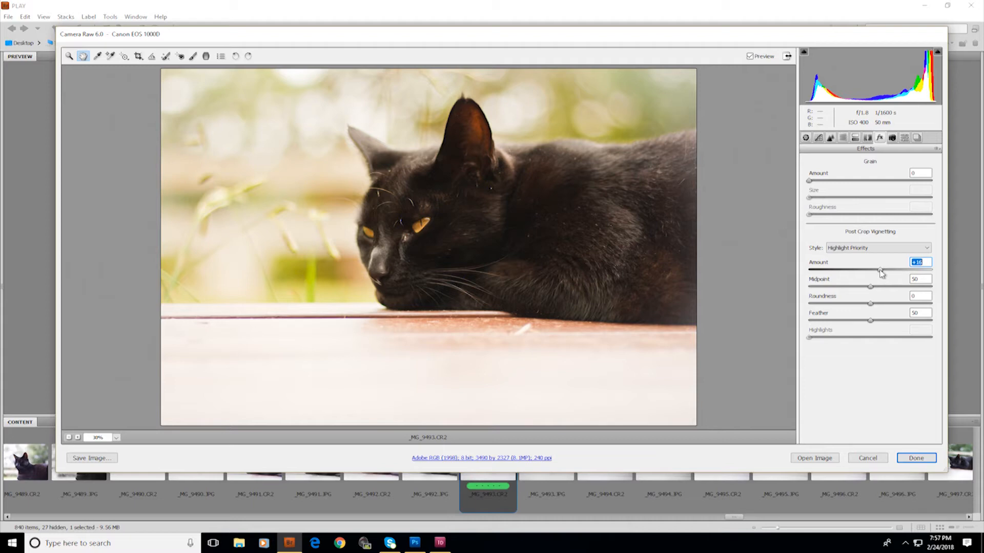
pyautogui.moveTo(881, 273); pyautogui.dragTo(863, 270)
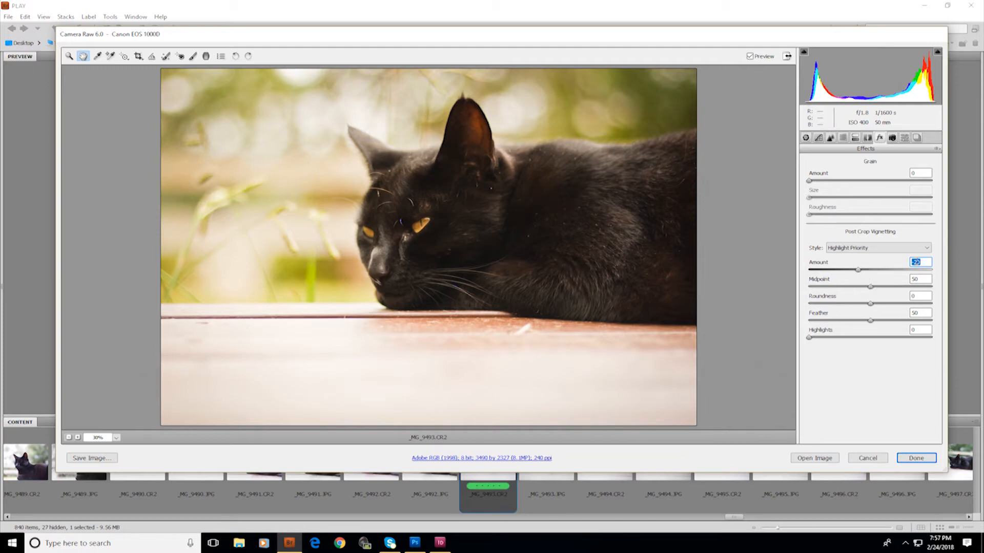
pyautogui.click(436, 163)
pyautogui.click(861, 270)
pyautogui.moveTo(867, 273); pyautogui.dragTo(859, 273)
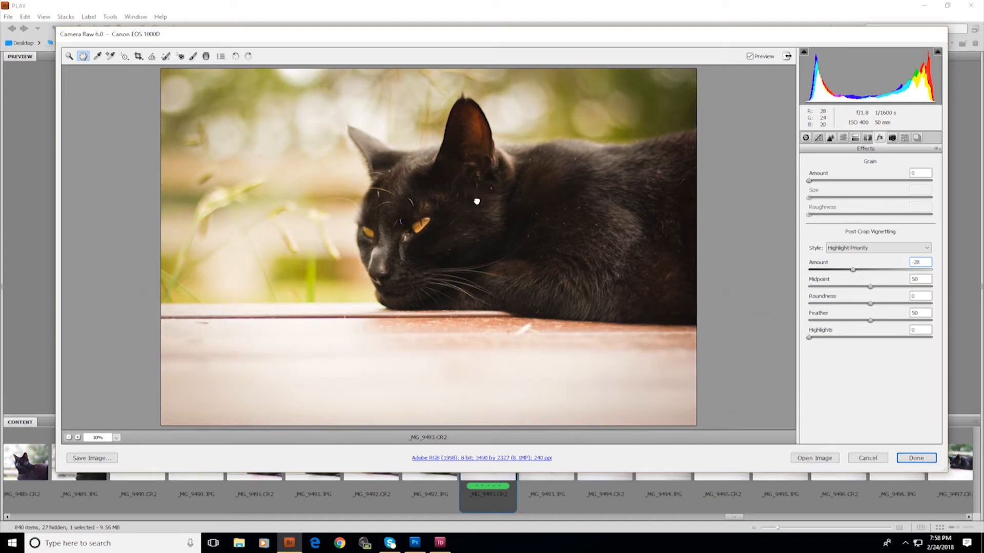
pyautogui.click(69, 438)
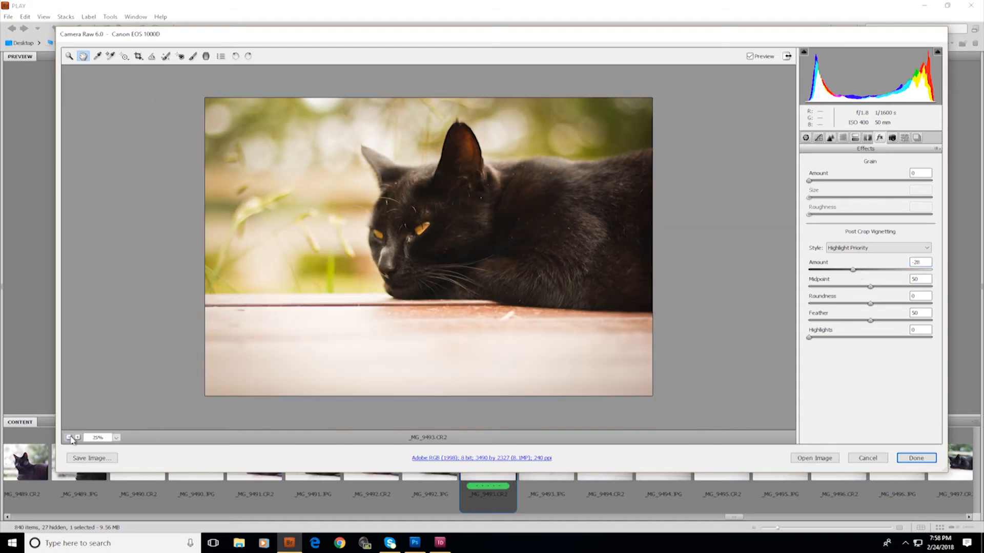
pyautogui.click(70, 438)
pyautogui.click(78, 438)
pyautogui.click(807, 136)
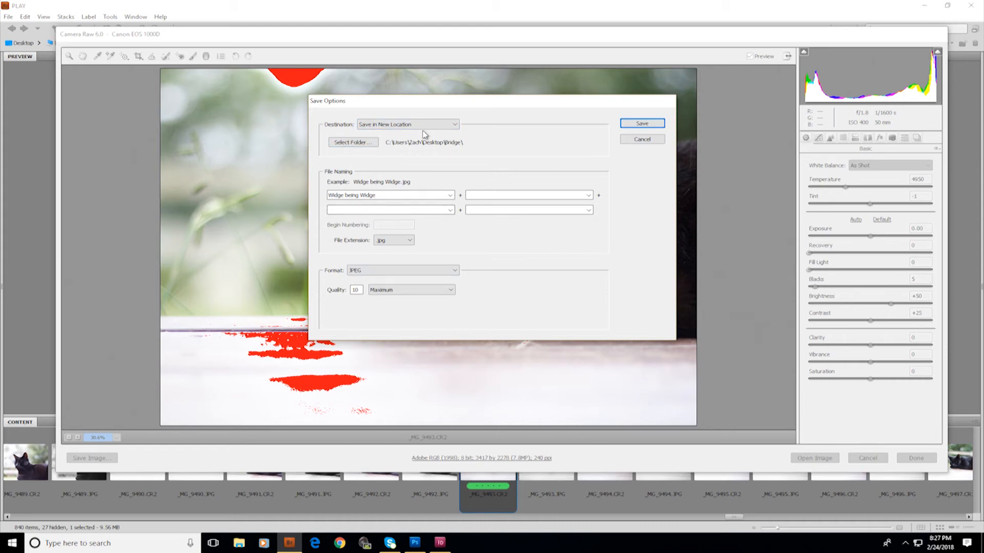
pyautogui.click(372, 146)
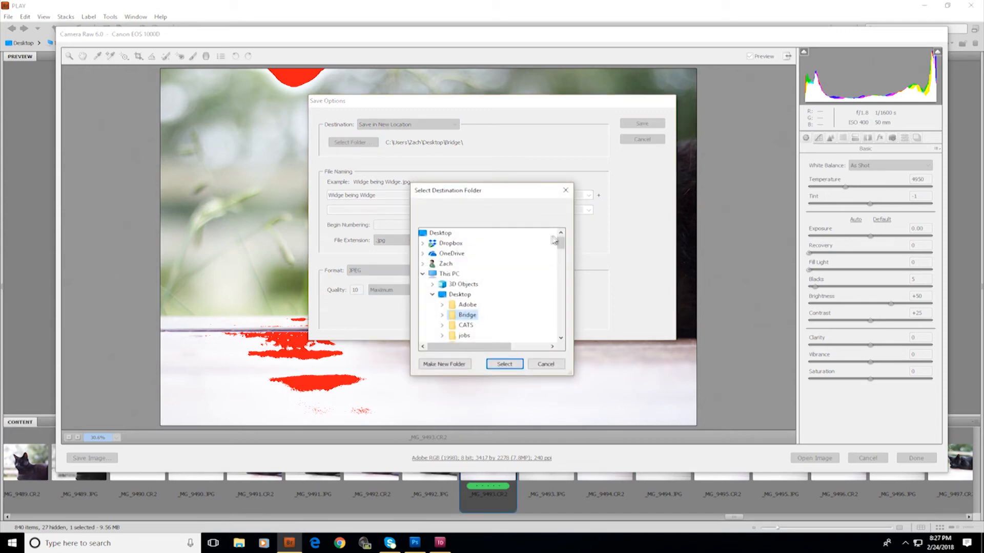
pyautogui.moveTo(566, 243)
pyautogui.mouseDown()
pyautogui.moveTo(573, 328)
pyautogui.moveTo(570, 231)
pyautogui.mouseUp()
pyautogui.click(569, 191)
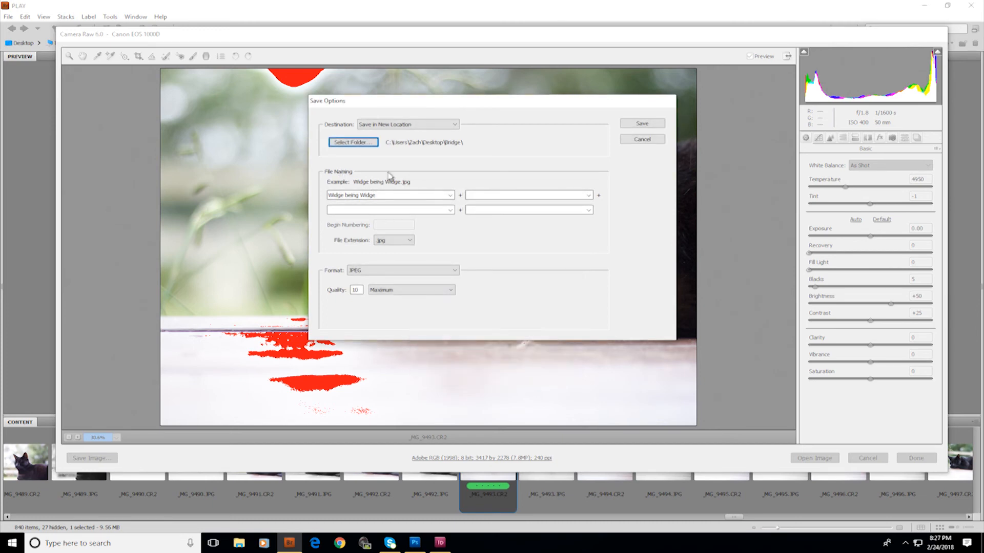
# Name the output file "Widge 1" in the file naming field
pyautogui.click(392, 196)
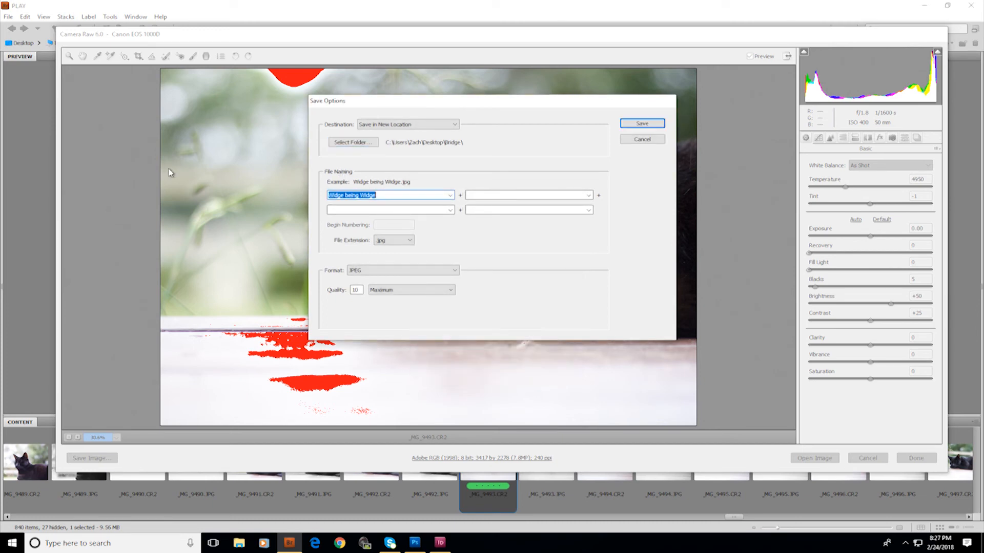
pyautogui.write('Widge 1')
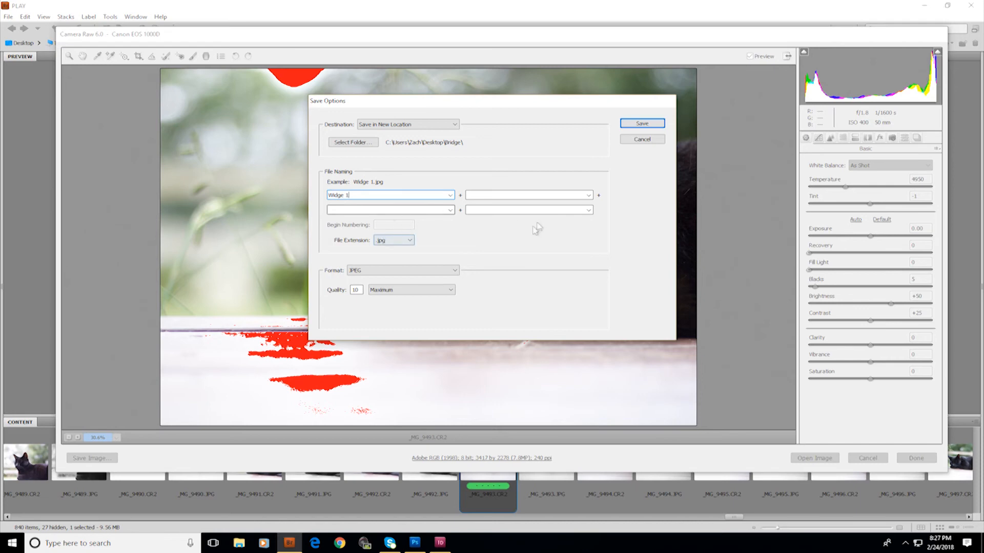
# Switch the file extension in turn to PSD, TIF and JPG to compare the resulting format options
pyautogui.click(389, 243)
pyautogui.click(391, 243)
pyautogui.click(393, 242)
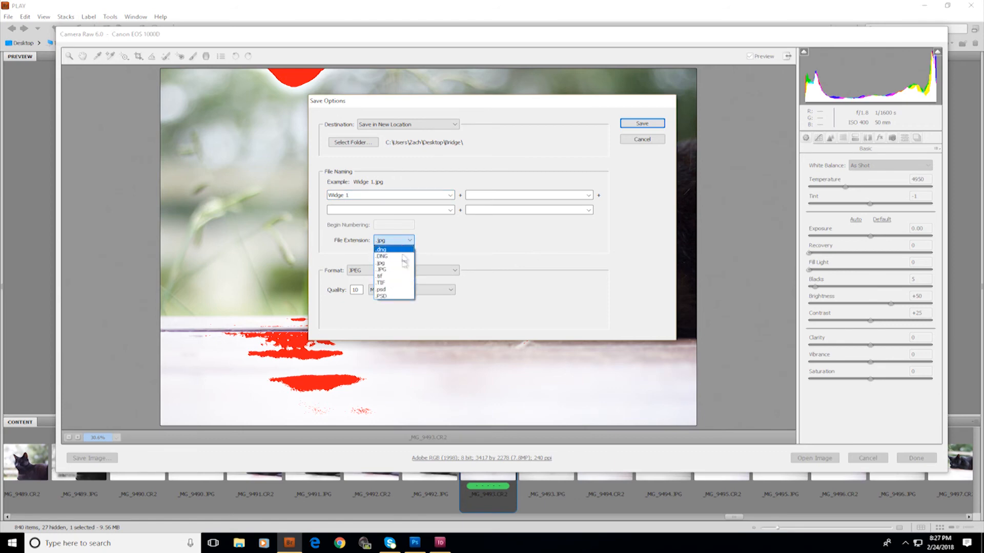
pyautogui.click(397, 296)
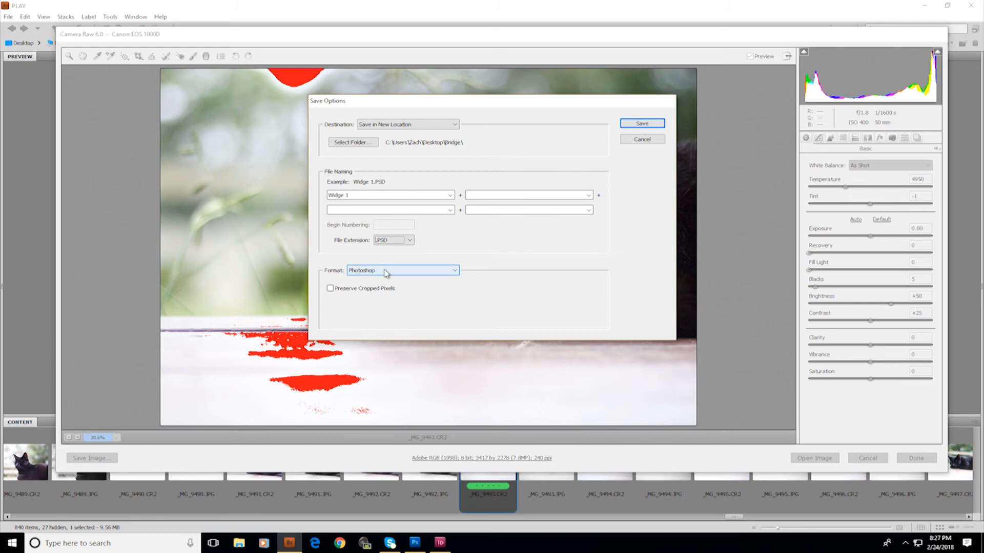
pyautogui.click(410, 239)
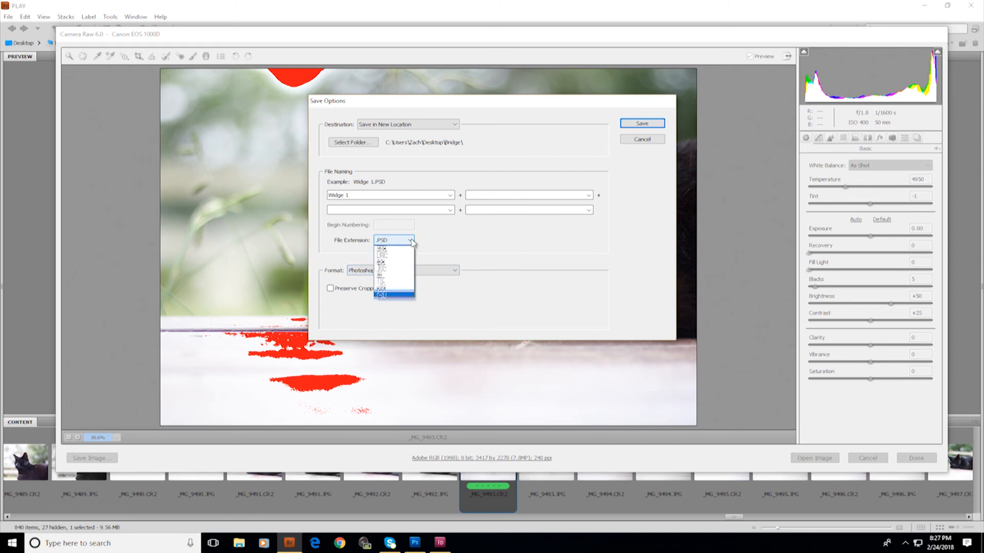
pyautogui.click(394, 283)
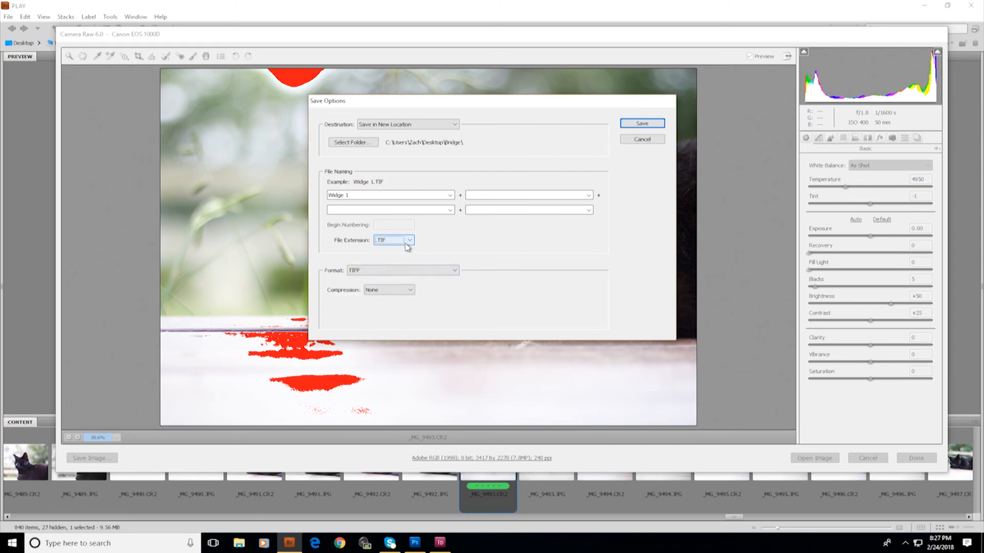
pyautogui.click(408, 241)
pyautogui.click(408, 242)
pyautogui.click(408, 244)
pyautogui.click(407, 244)
pyautogui.click(389, 246)
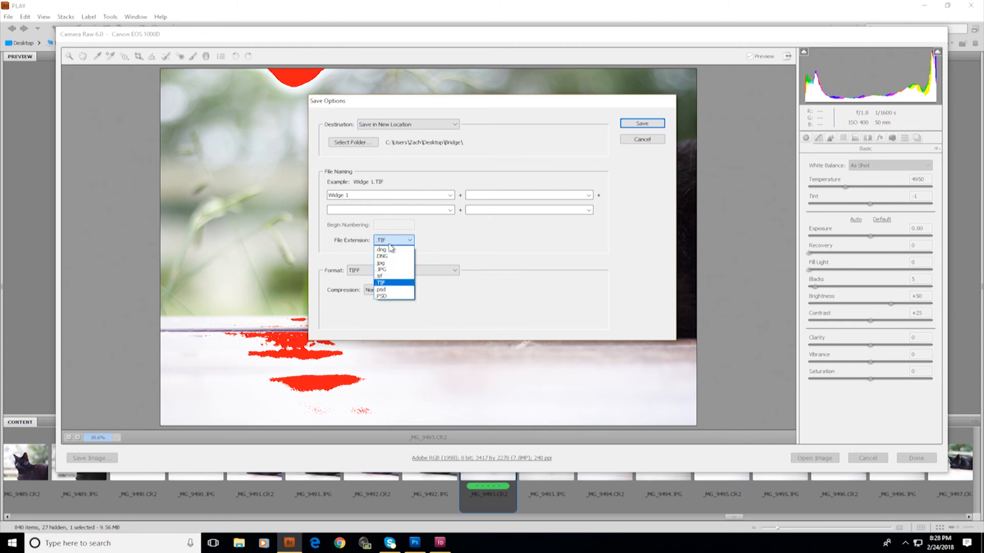
pyautogui.click(395, 270)
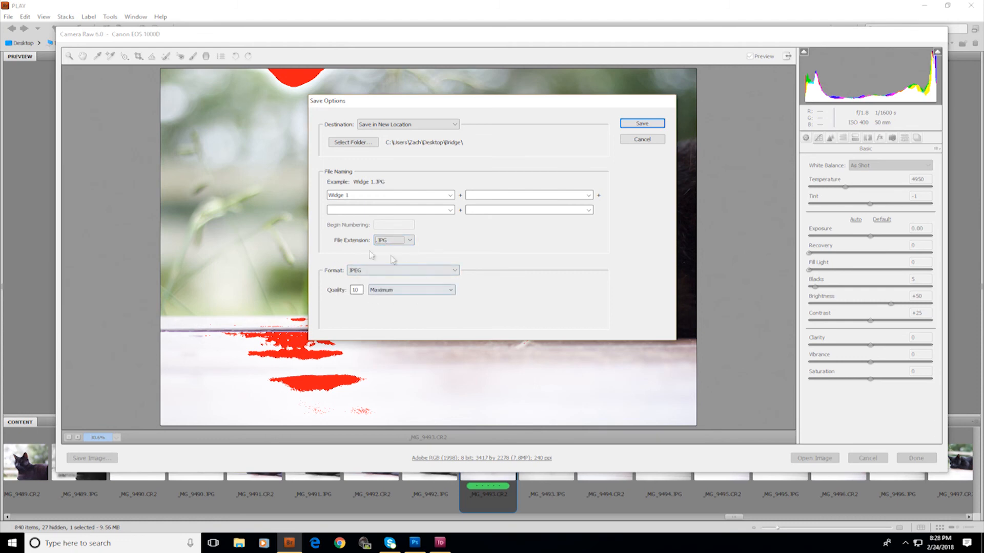
# Set the file extension to .psd, switching the output format to Photoshop
pyautogui.click(409, 239)
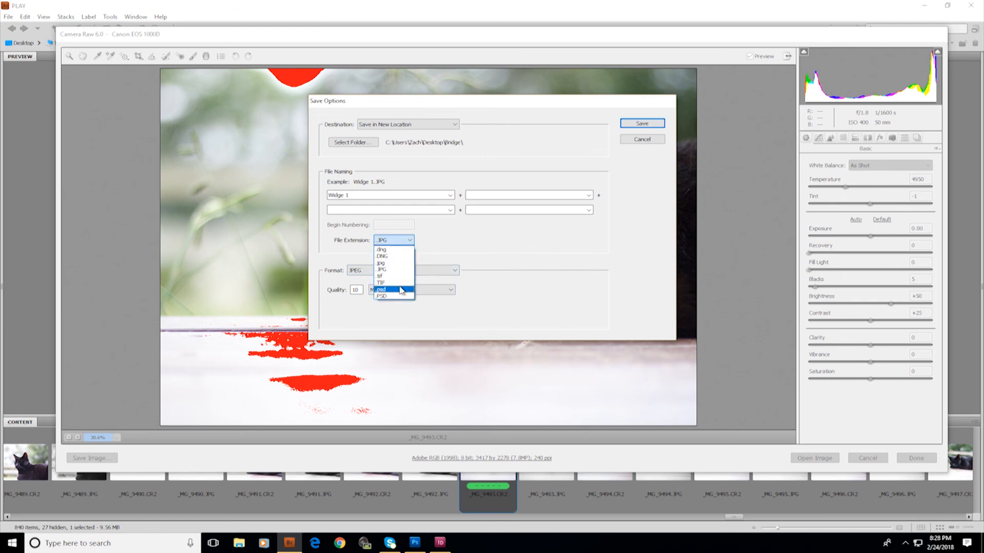
pyautogui.click(401, 289)
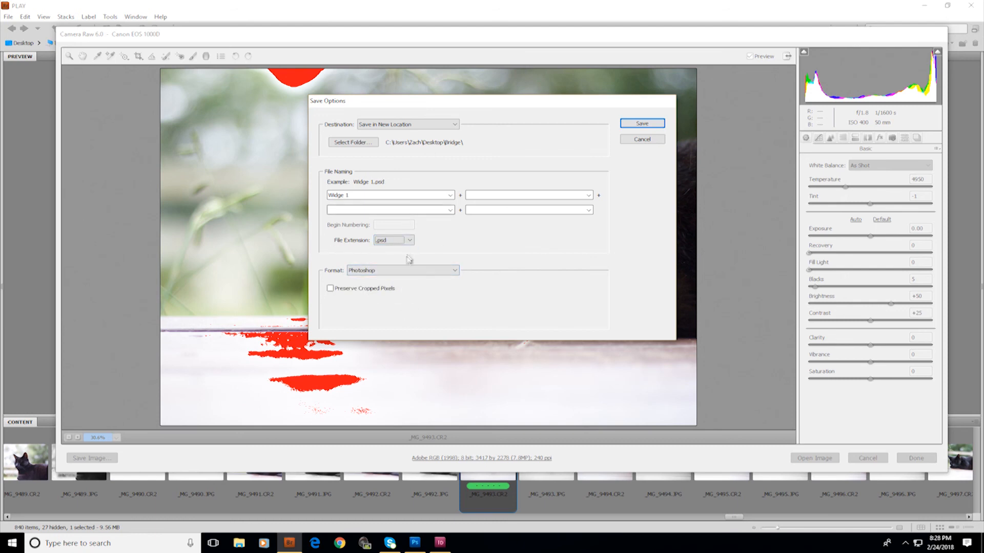